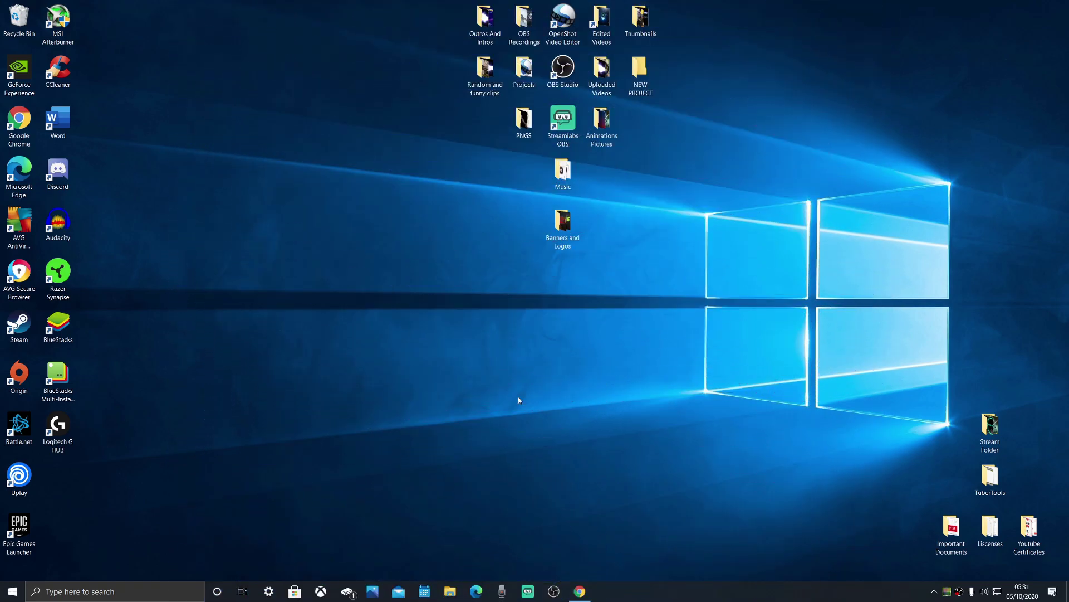
Step: Apply custom visual effects settings in System Properties' Performance Options
left_click(80, 590)
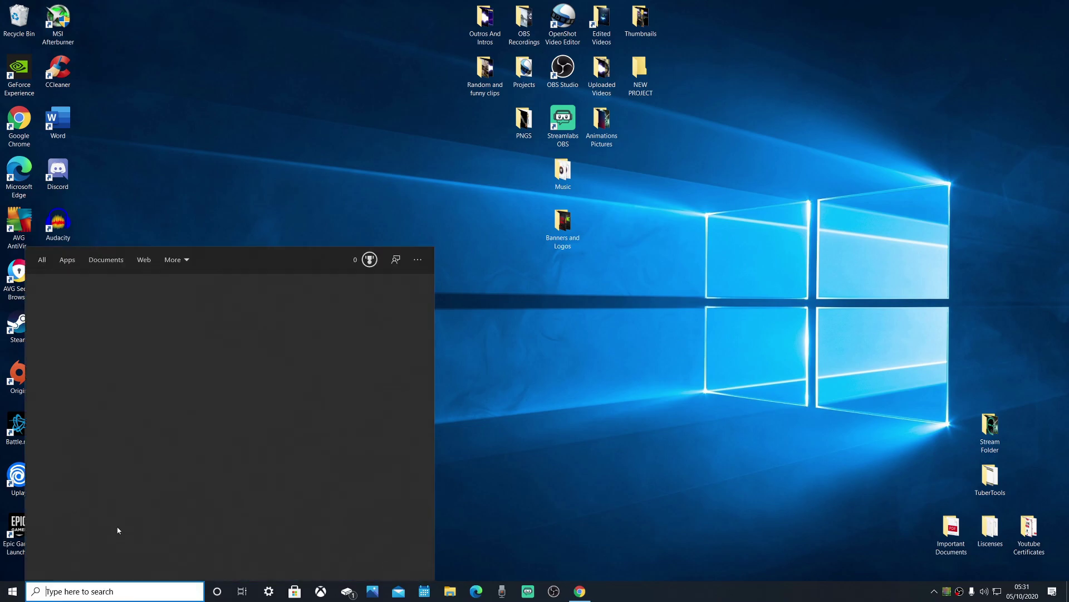
type("ad")
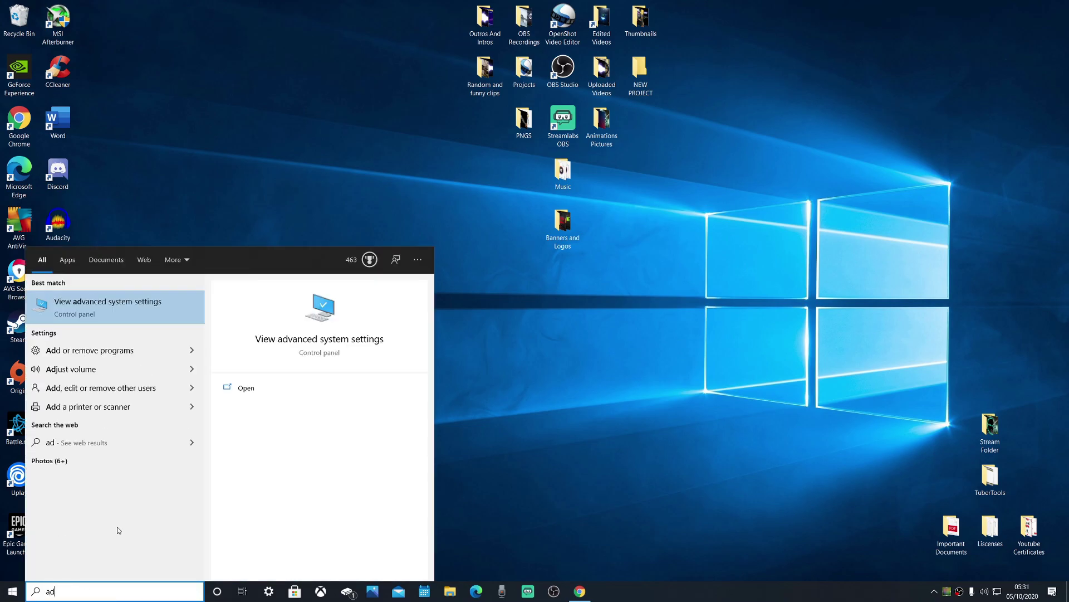
type("vanced sys")
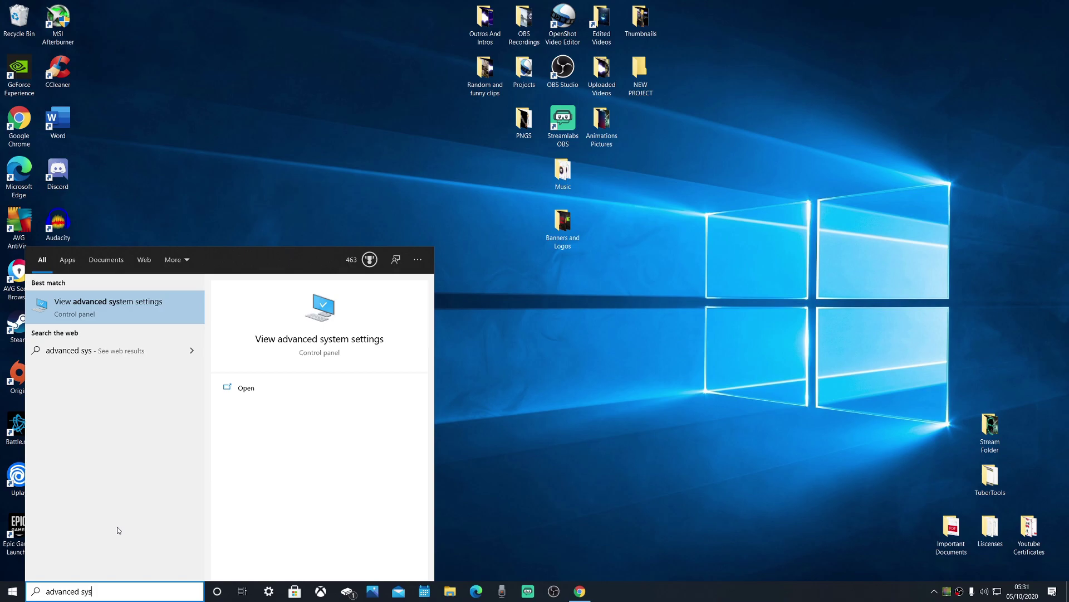
type("tem settings")
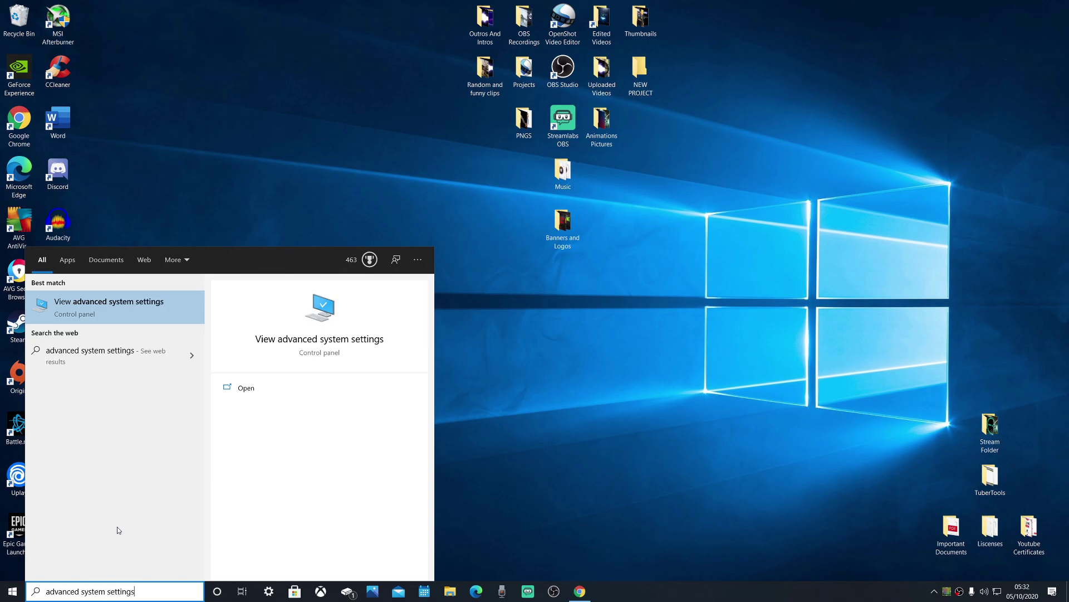
left_click(141, 321)
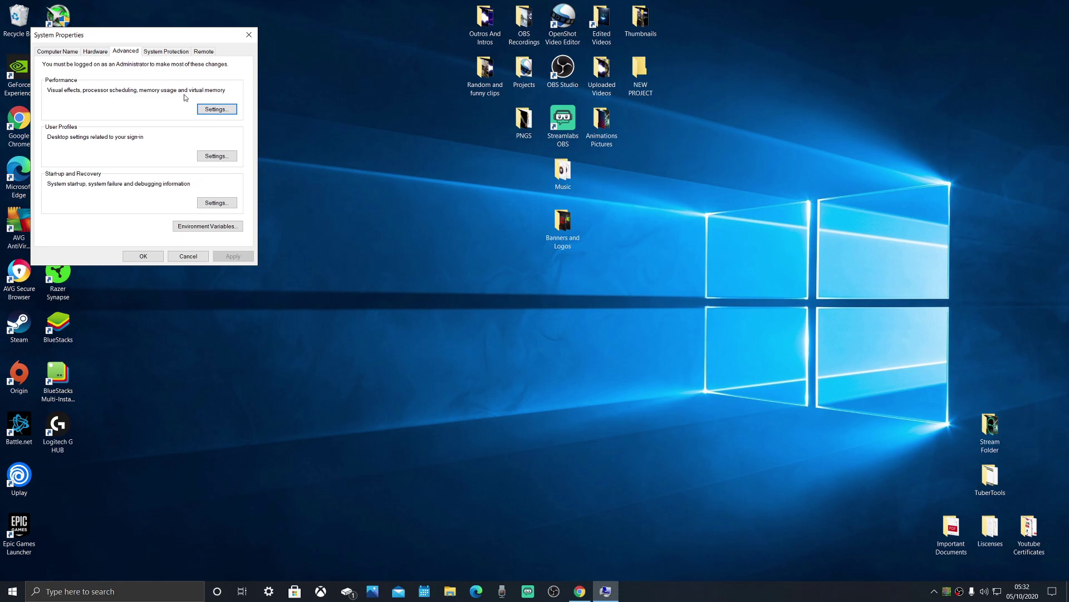
left_click(215, 109)
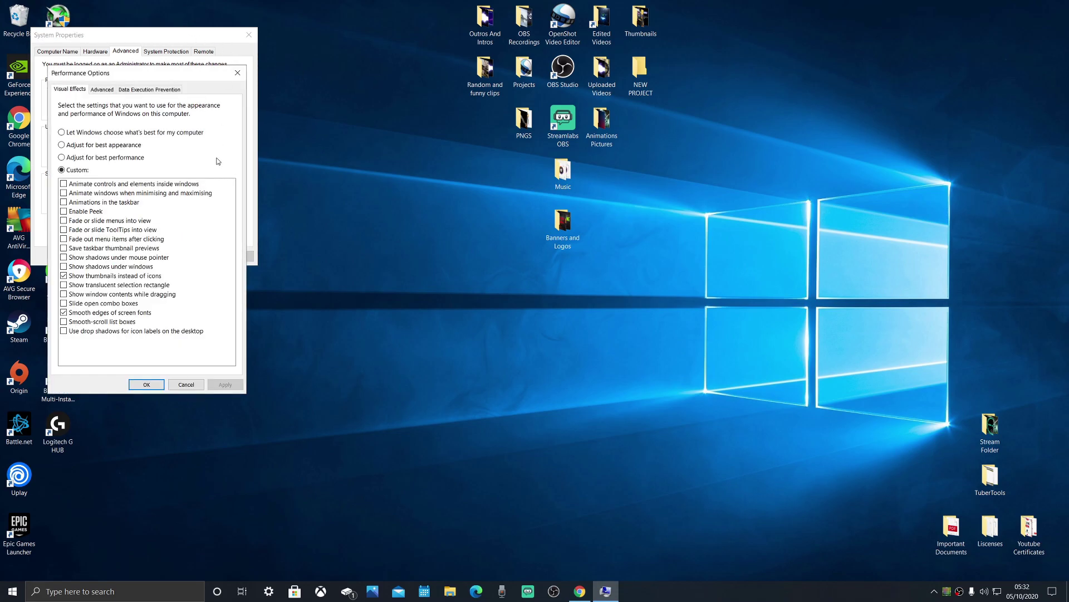
left_click(186, 385)
left_click_drag(213, 37, 496, 186)
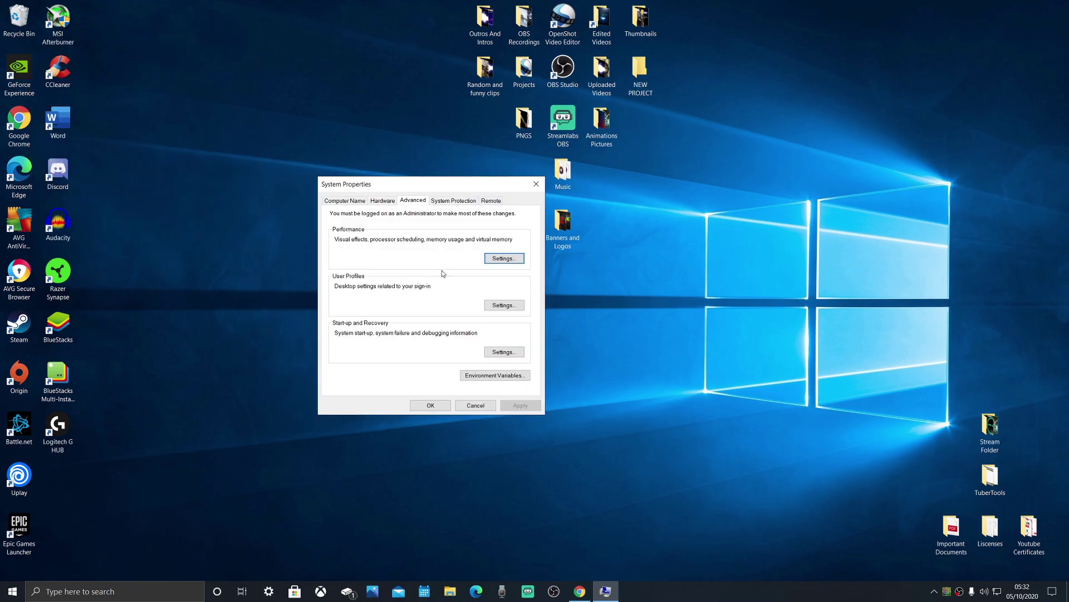
left_click(503, 259)
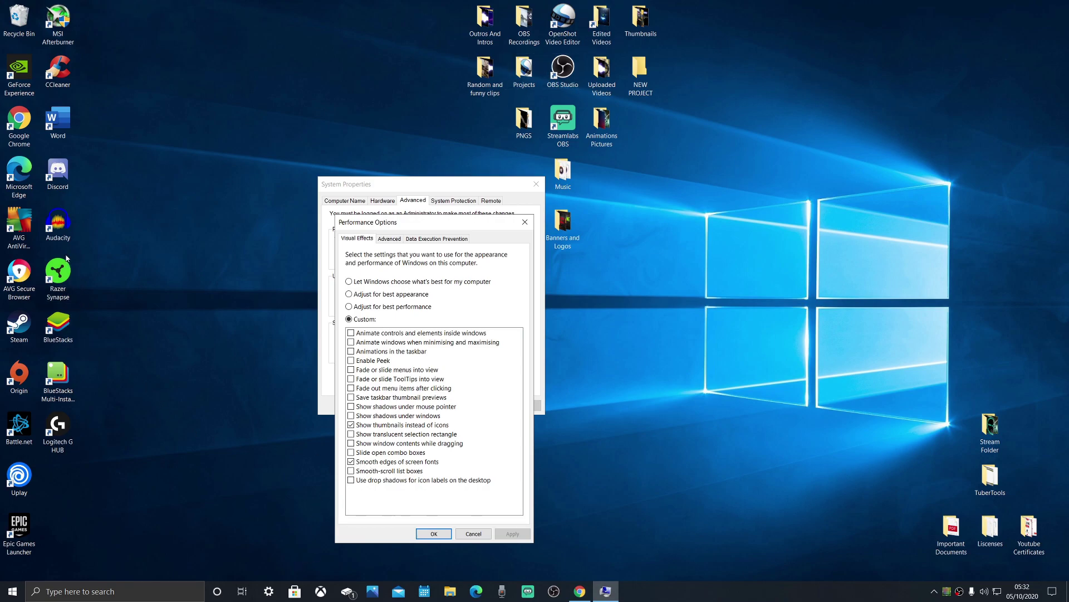
left_click(442, 536)
left_click(434, 533)
Step: Close System Properties and check GeForce Experience shows Game Ready Driver 456.55 installed
left_click(431, 406)
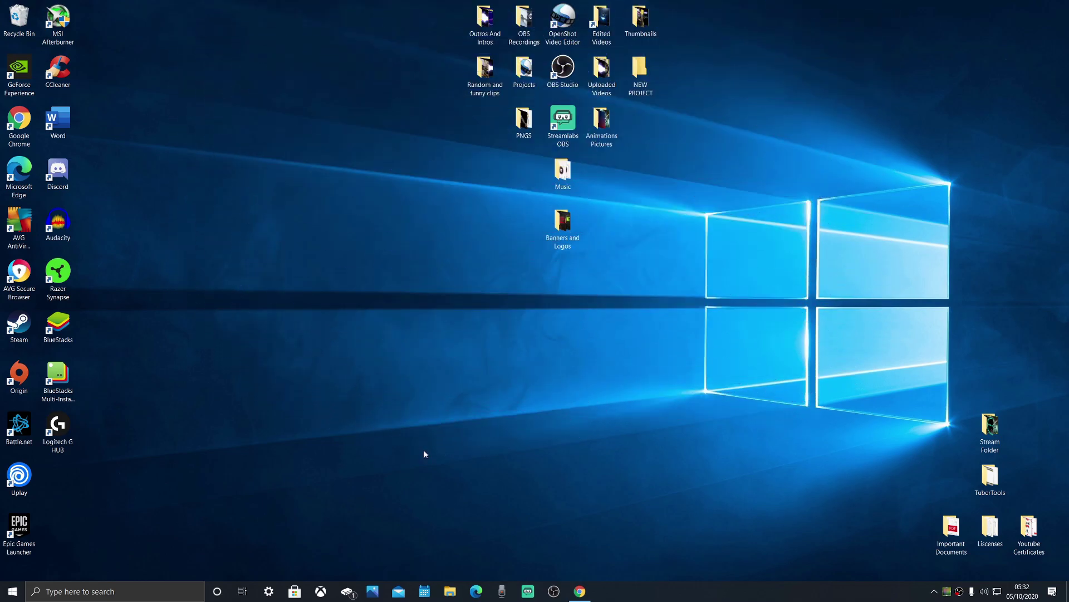
left_click(58, 70)
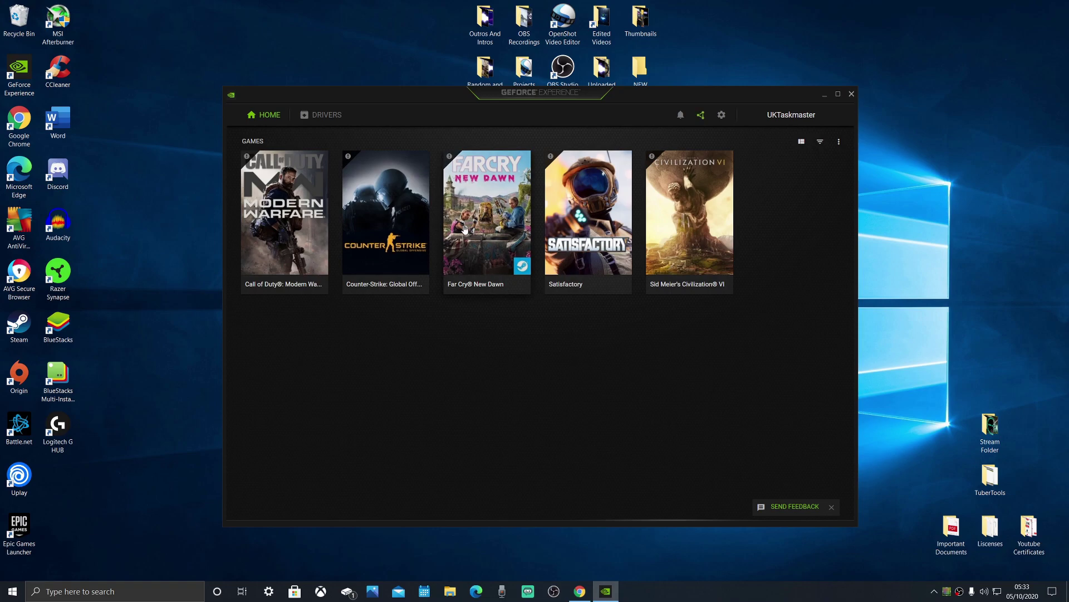
left_click(316, 117)
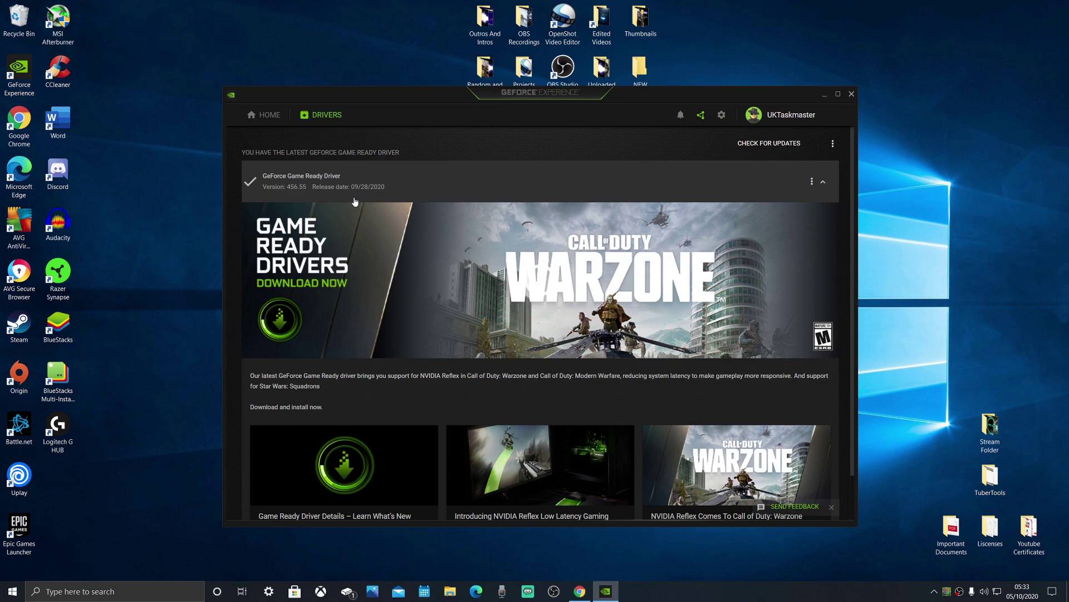
Step: Close GeForce Experience, open Device Manager, then start and cancel the RTX 2060 driver update
left_click(854, 94)
left_click(117, 591)
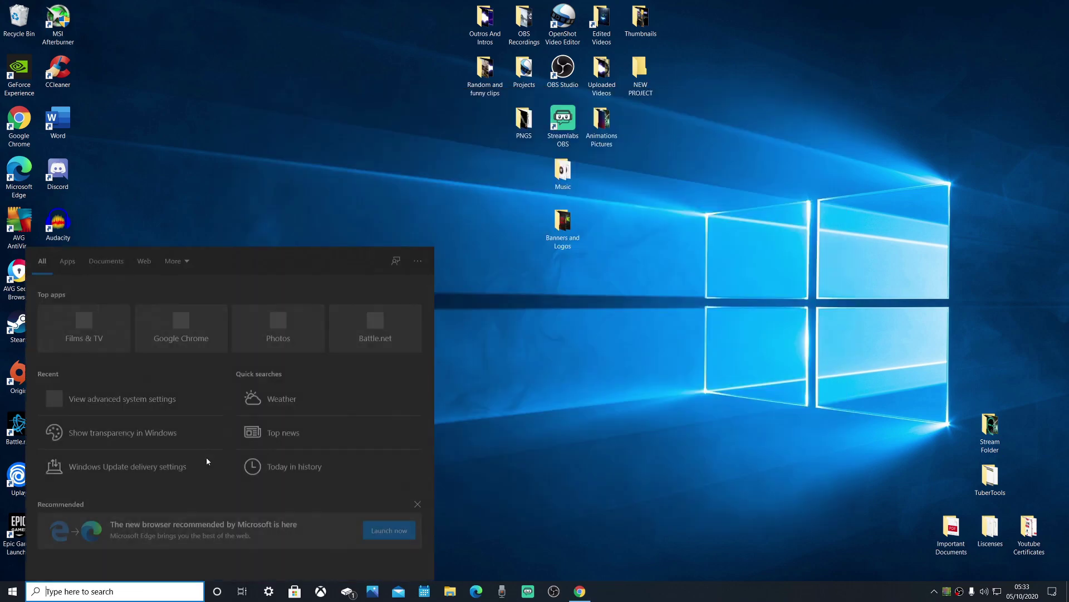
type("devic")
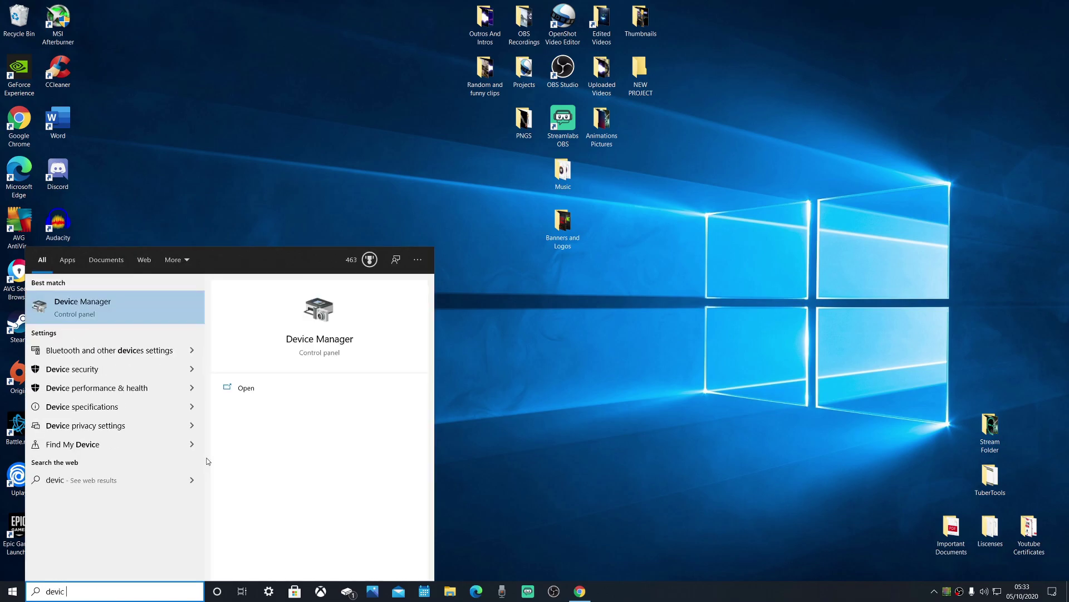
type("e man")
type("ager")
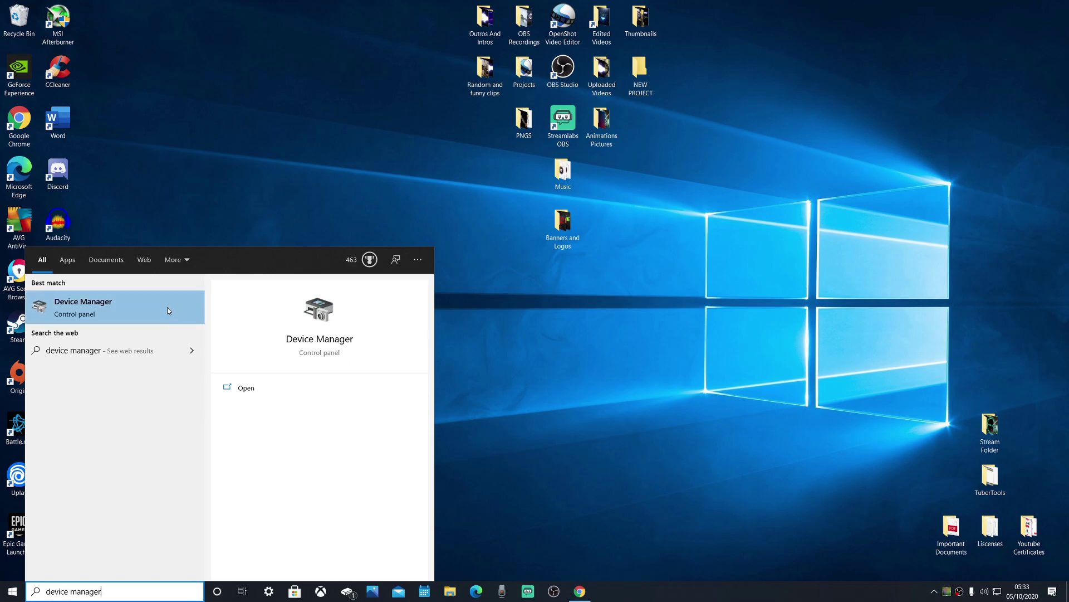
left_click(145, 302)
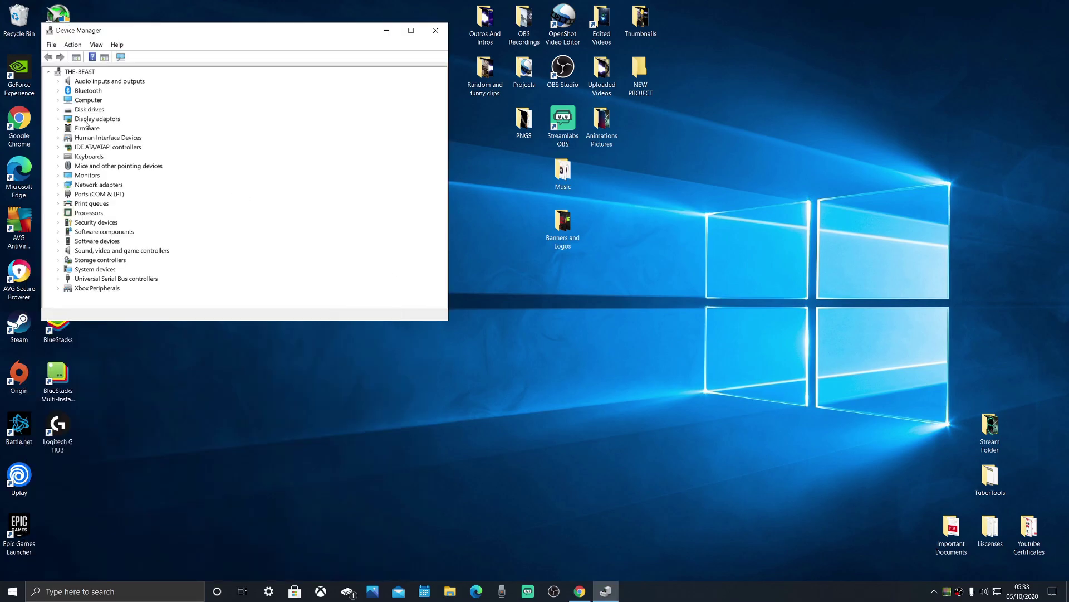
left_click(59, 120)
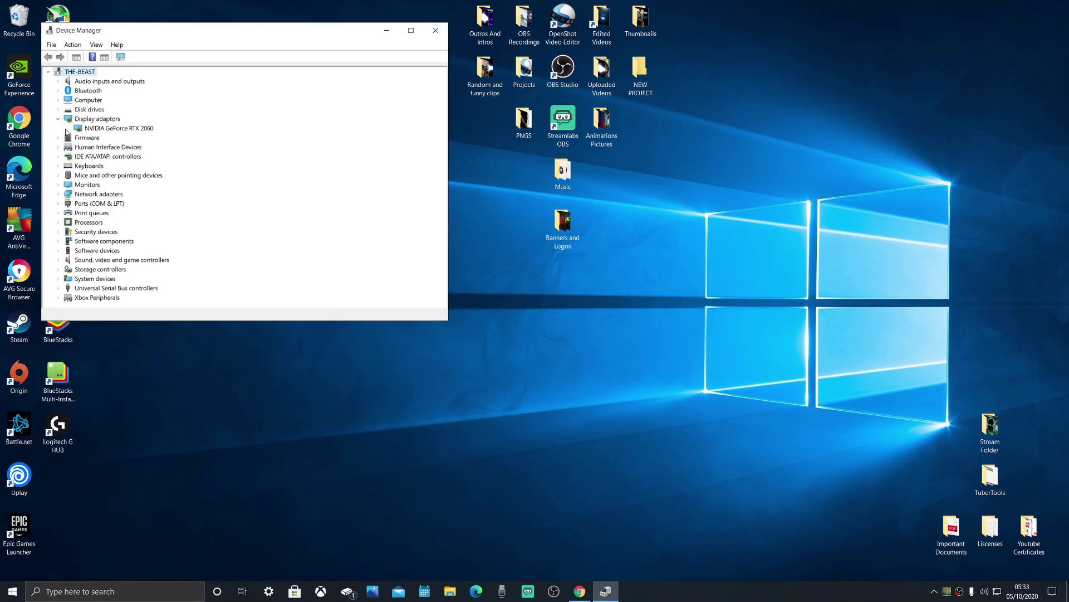
right_click(113, 133)
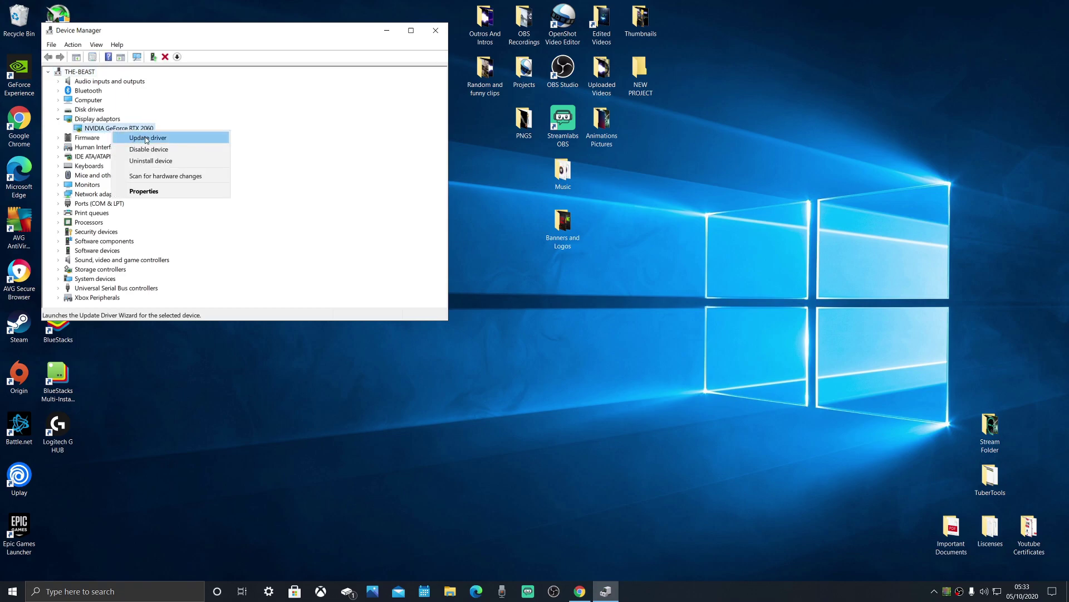
left_click(130, 139)
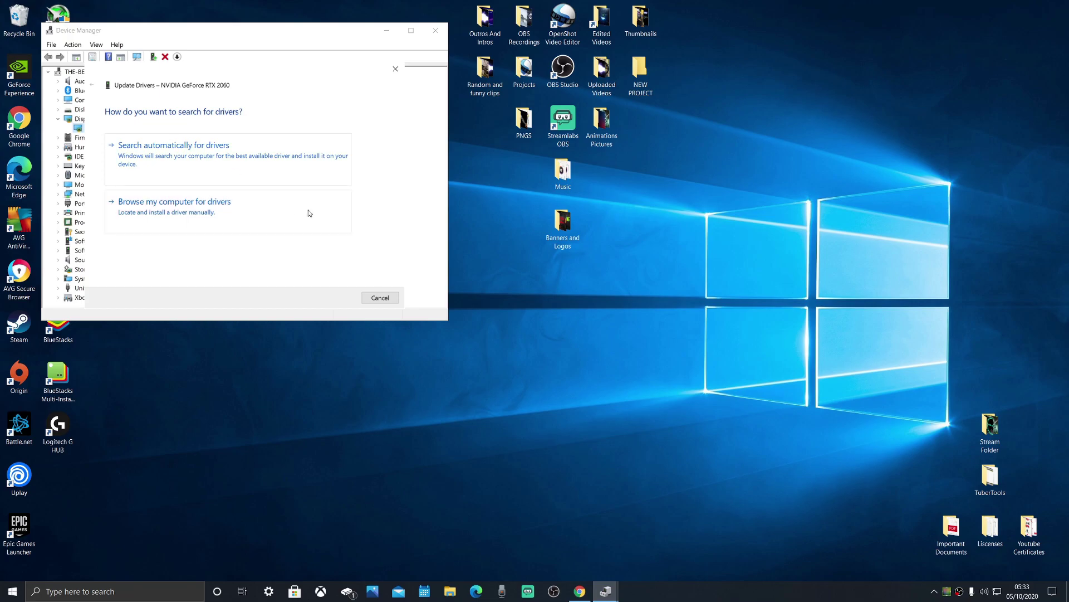
left_click(395, 71)
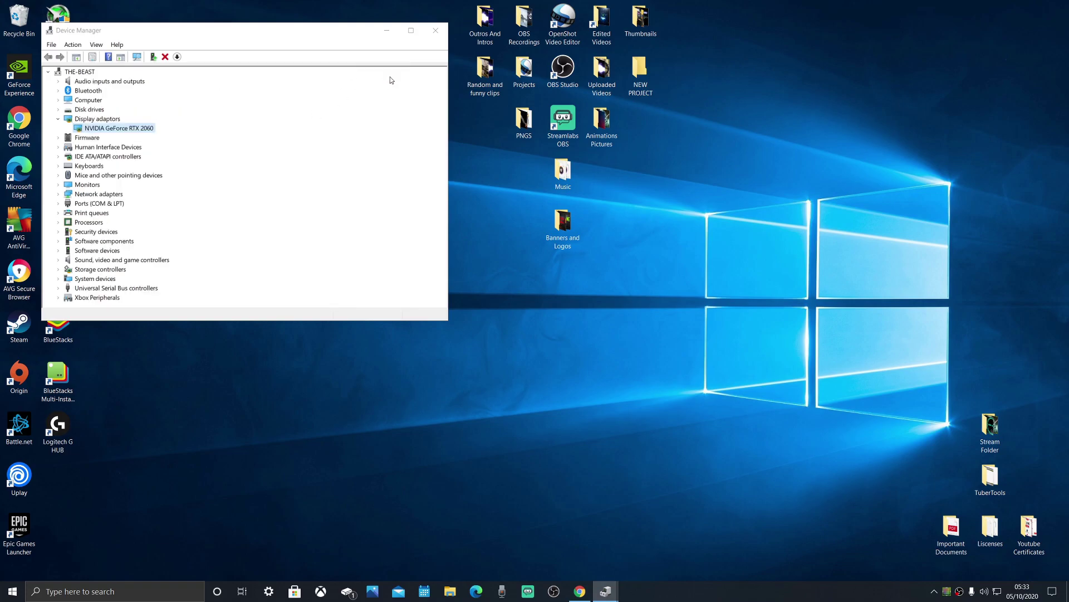
Step: Inspect the Disk drives entries and their driver options, then collapse the category
left_click(58, 119)
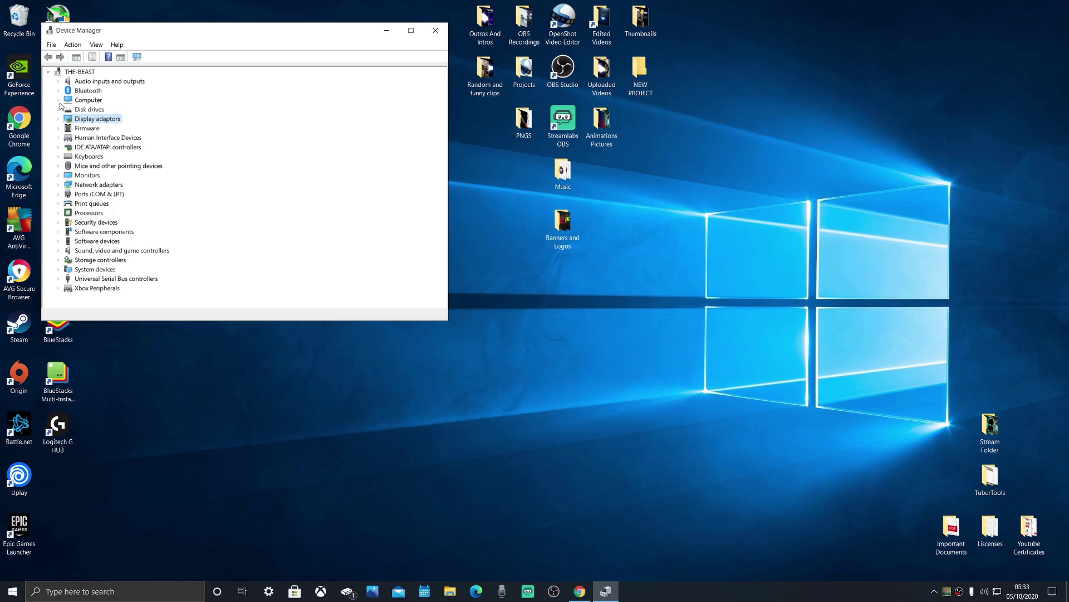
left_click(59, 100)
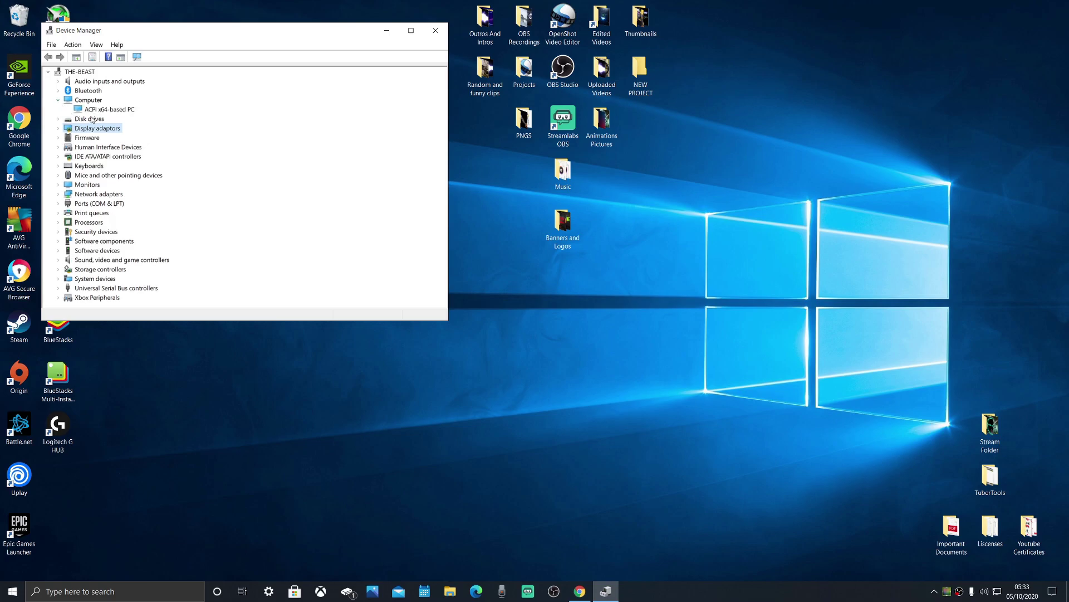
left_click(58, 101)
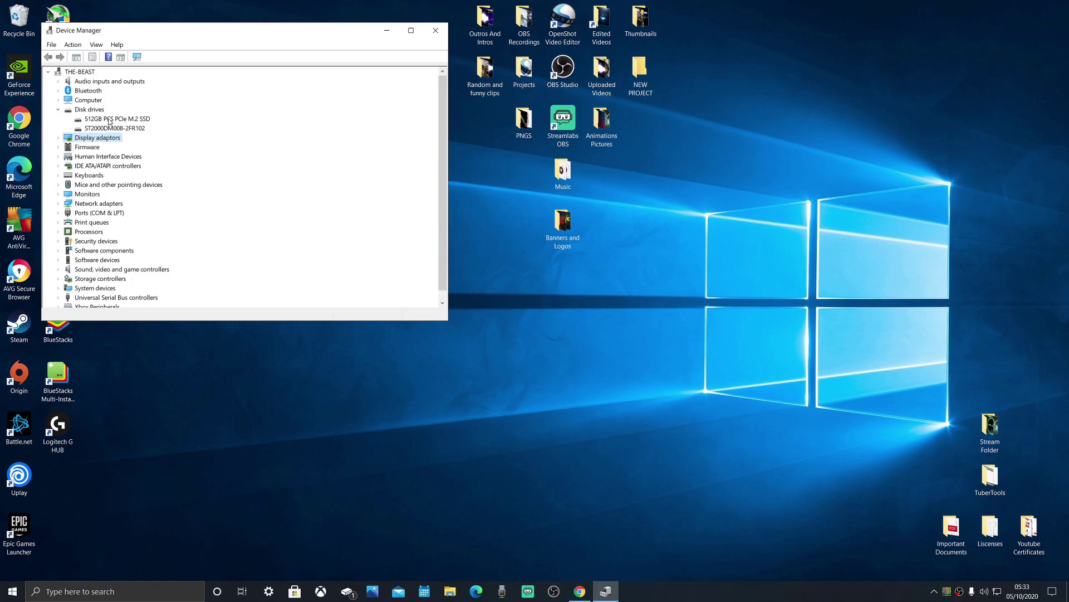
right_click(107, 128)
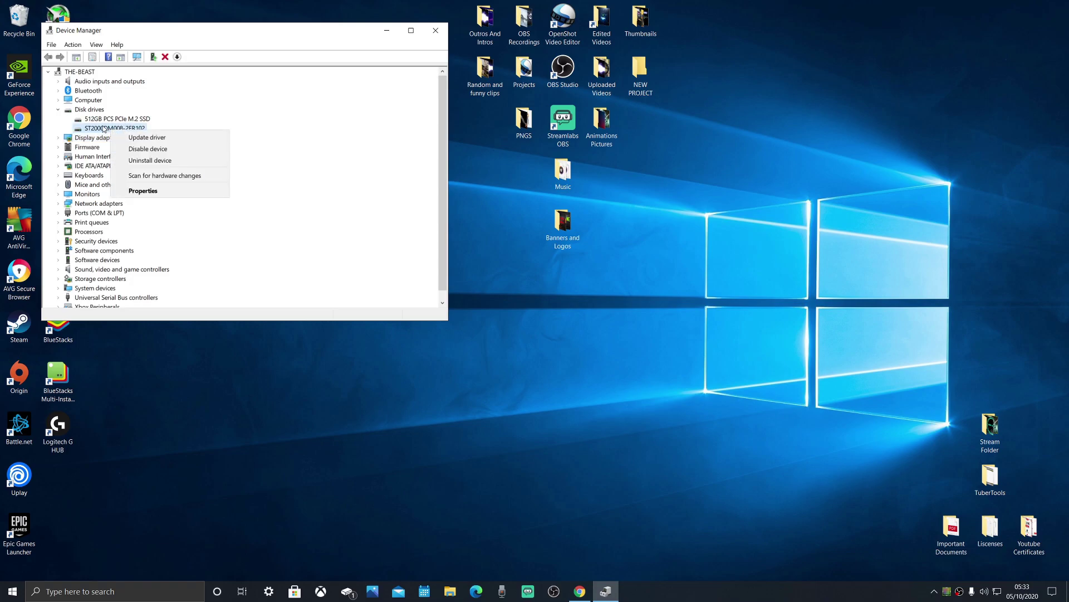
left_click(92, 130)
right_click(88, 129)
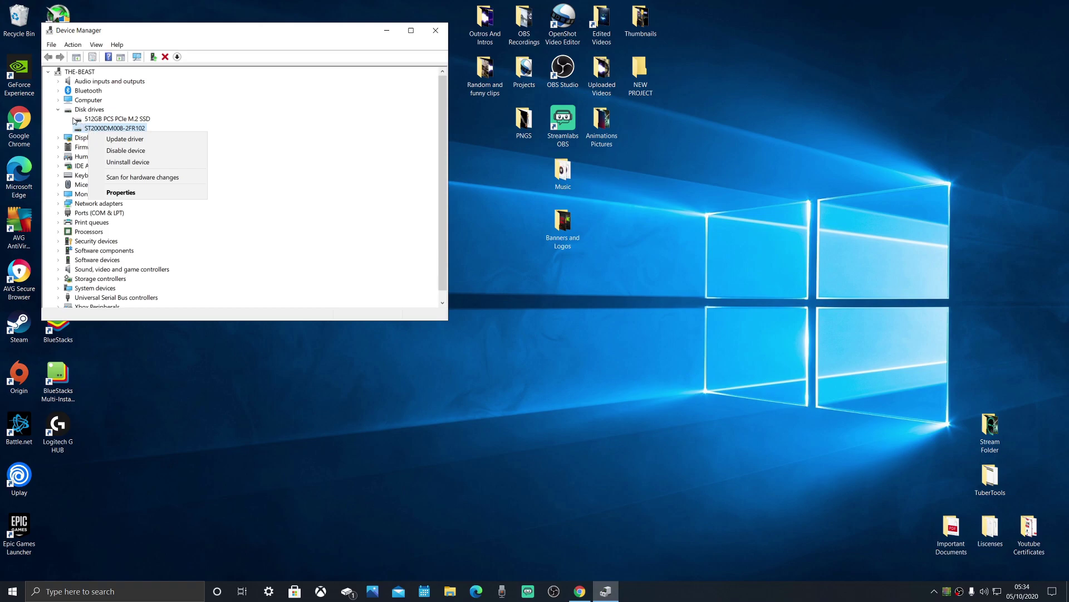
left_click(60, 113)
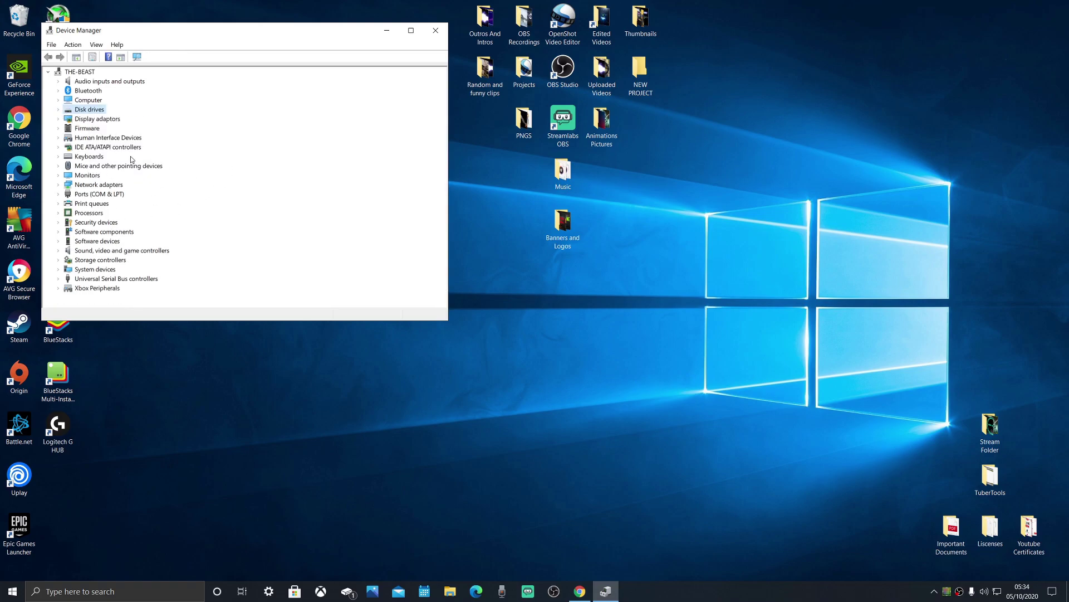
Step: Close the Device Manager window to return to the desktop
left_click(436, 31)
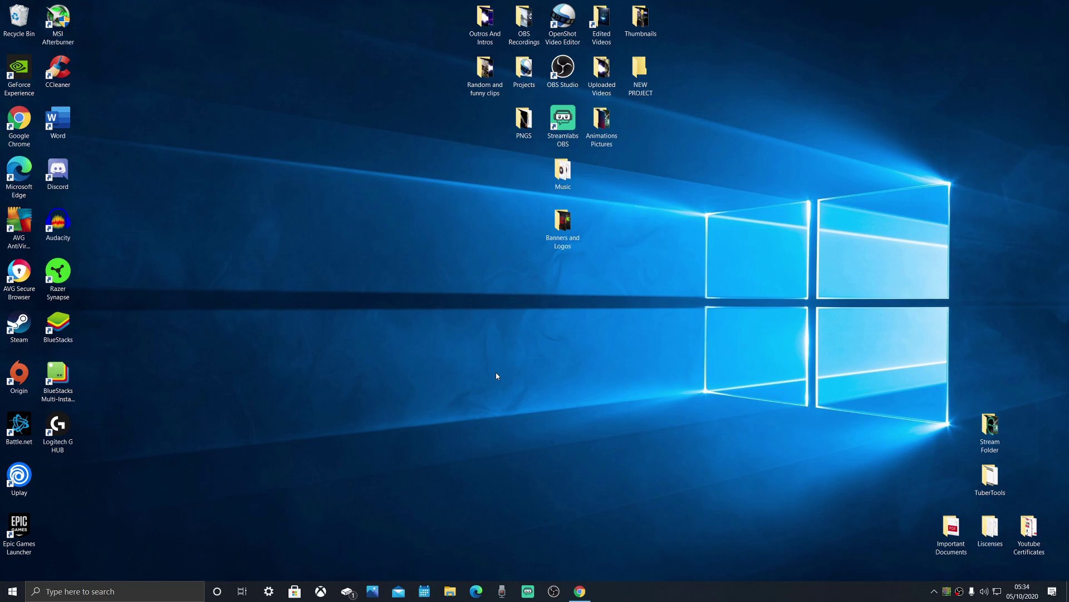
right_click(495, 374)
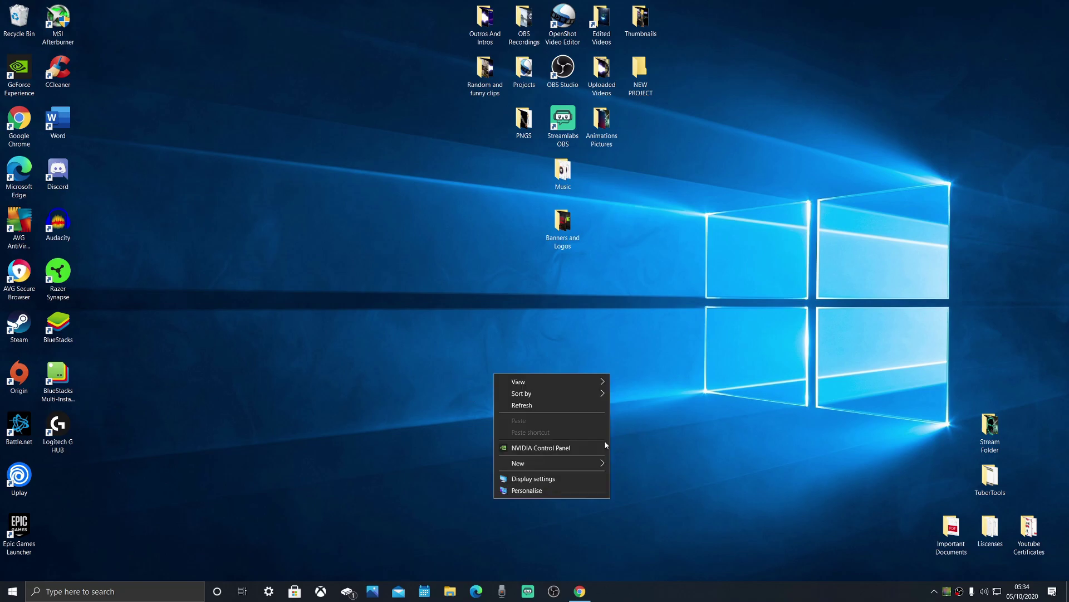
left_click(544, 447)
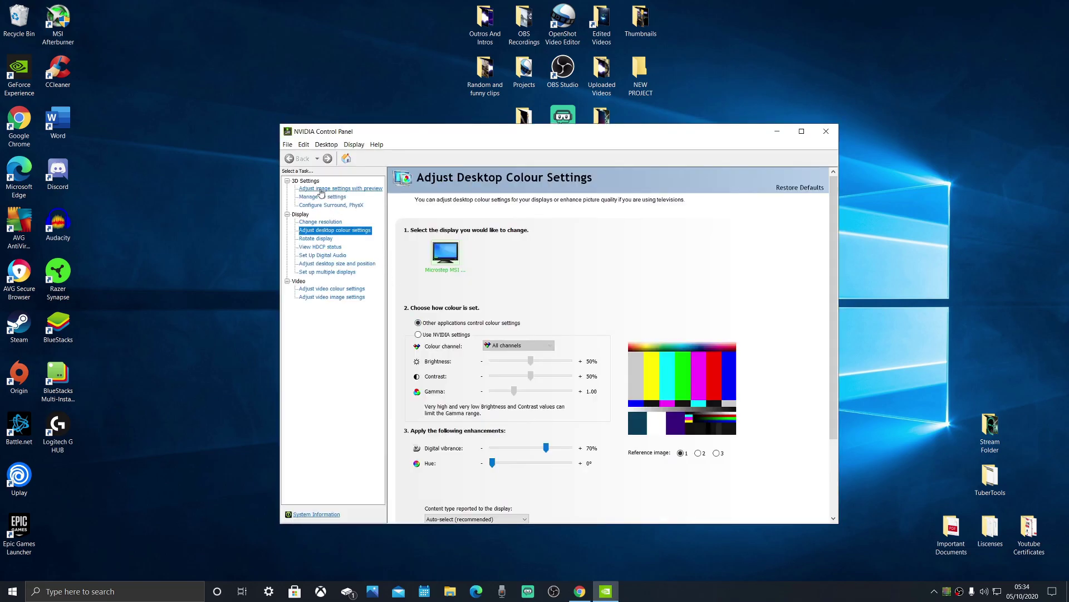
left_click(325, 189)
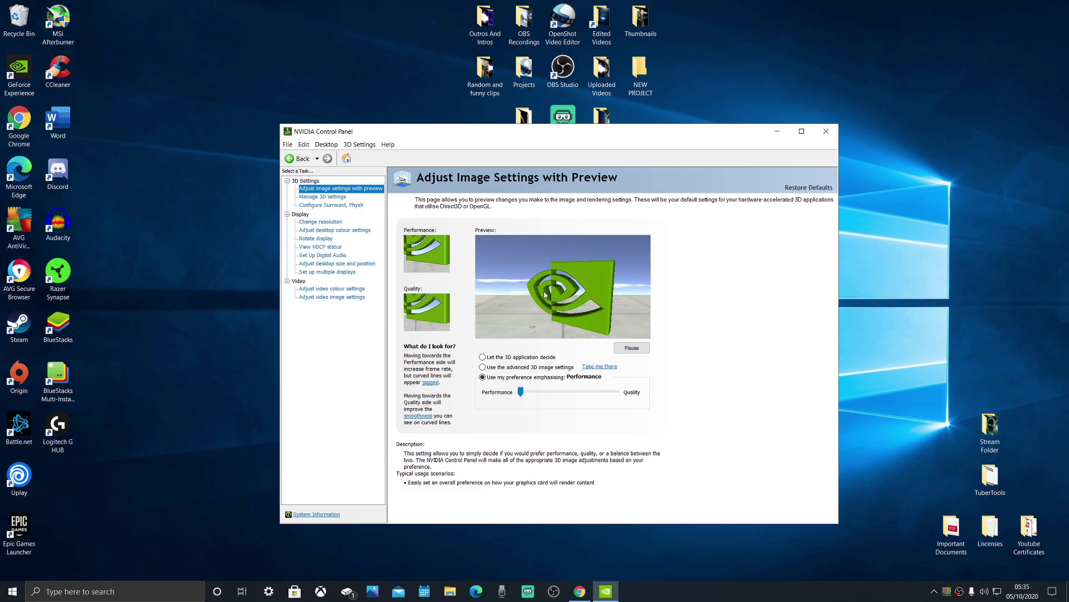
left_click(334, 230)
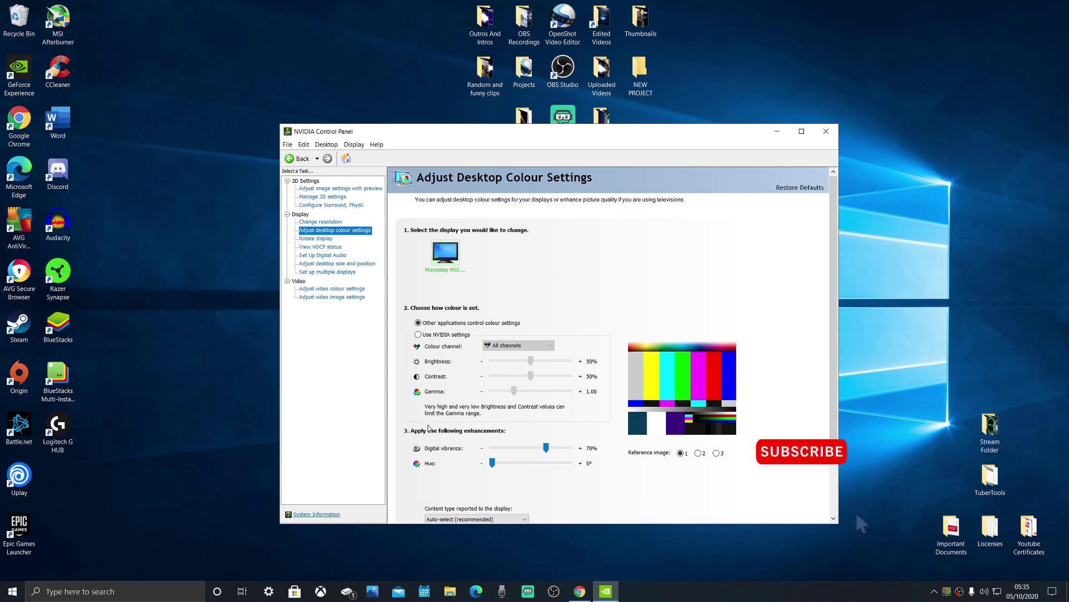
scroll(528, 452, "down", 1)
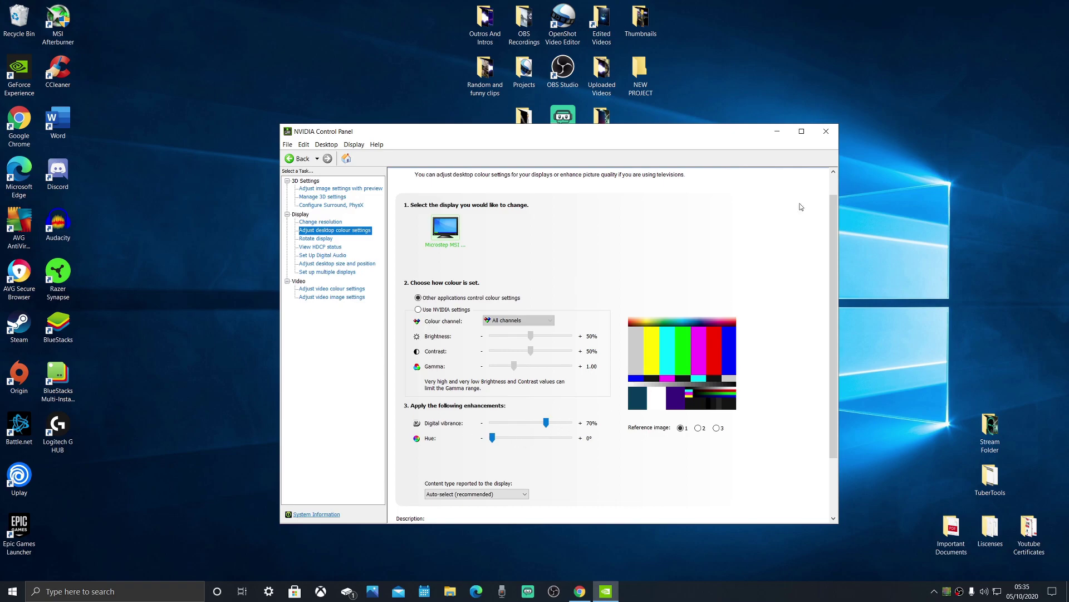
left_click(825, 132)
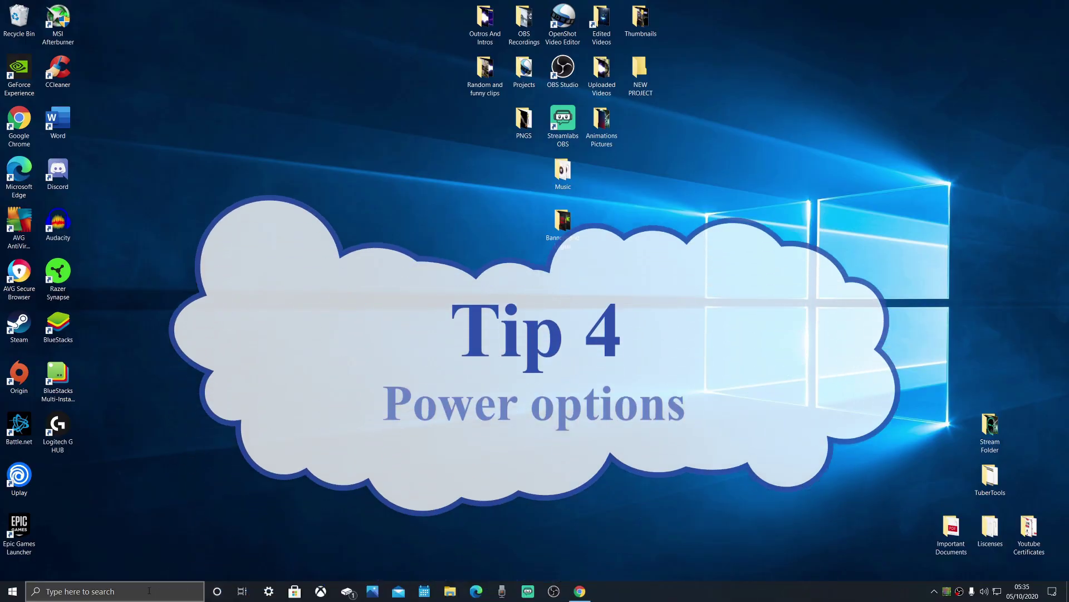
Step: Reach Power Options via Power & sleep settings, showing the AMD Ryzen High Performance plan
left_click(150, 591)
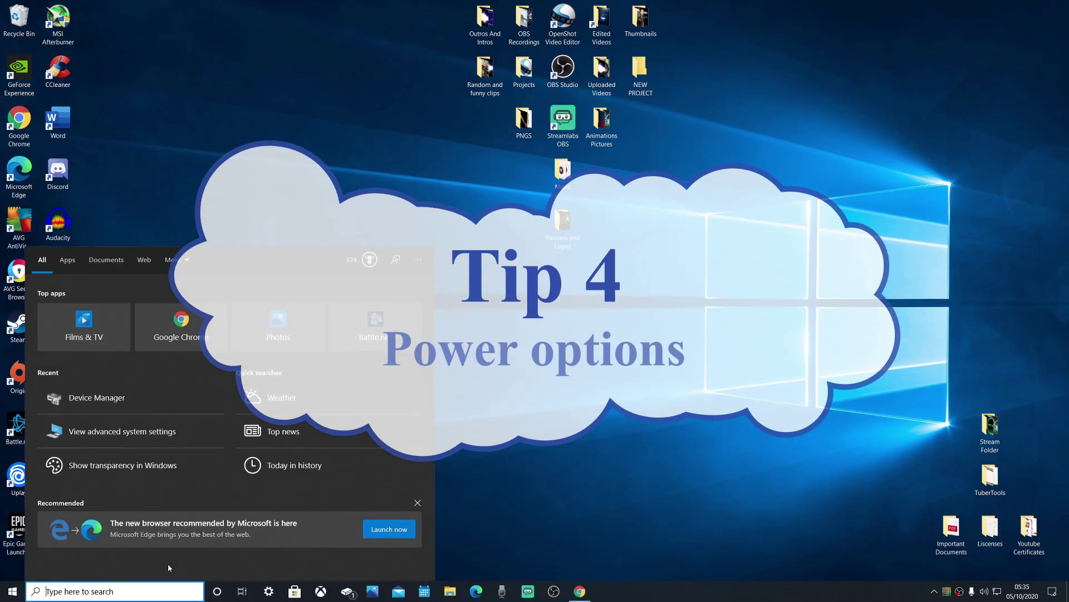
type("power")
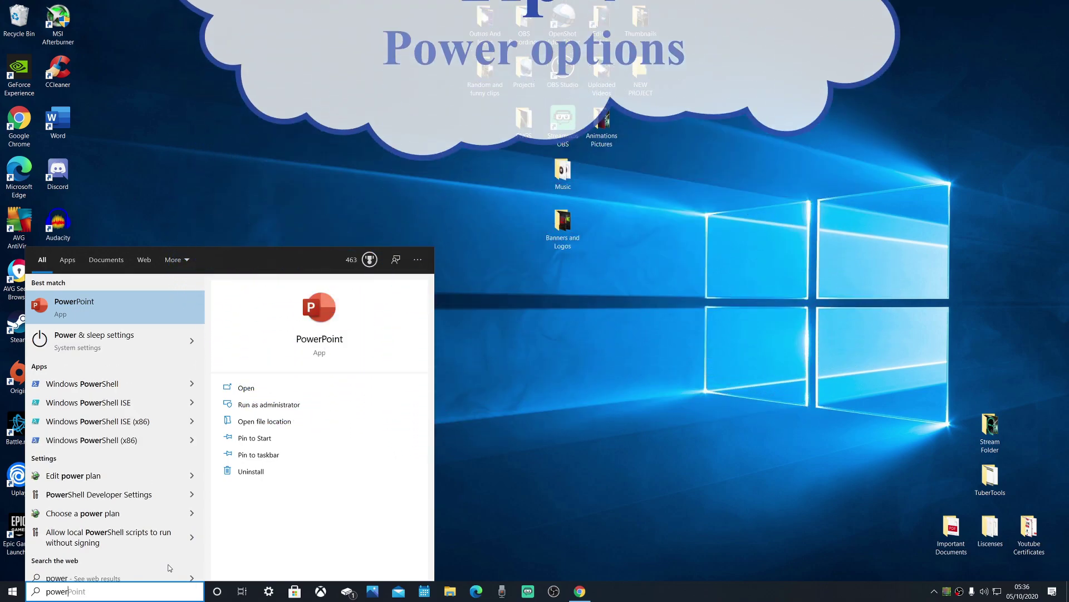
type(" options")
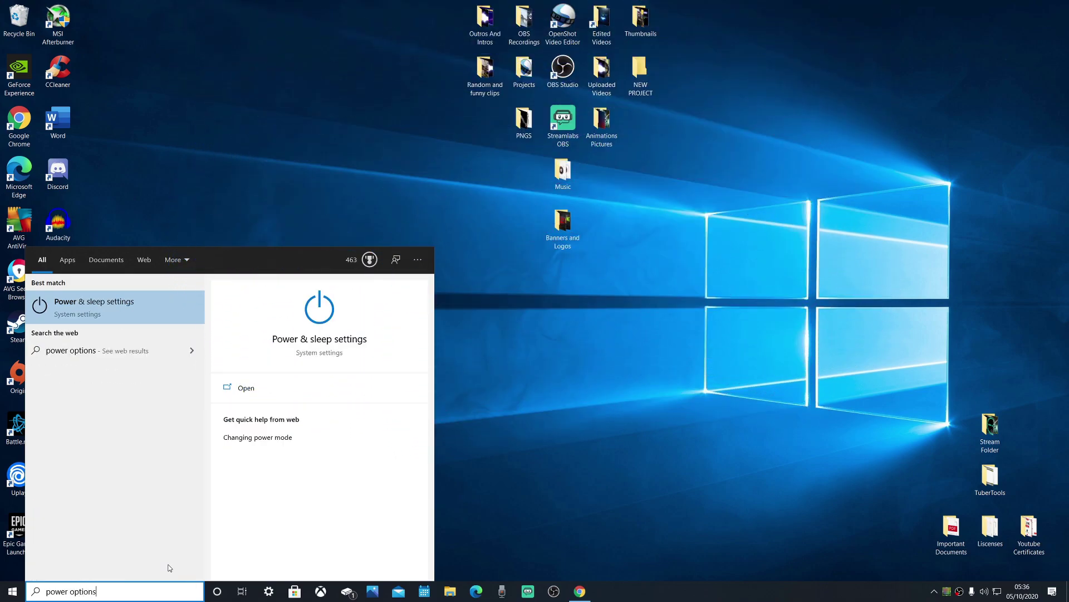
left_click(132, 320)
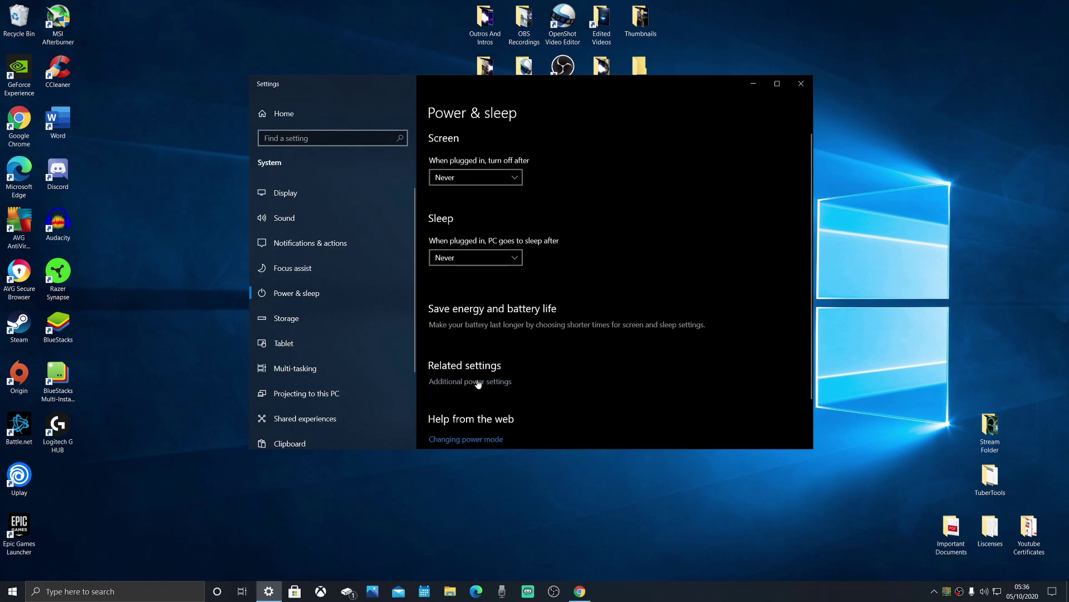
left_click(478, 381)
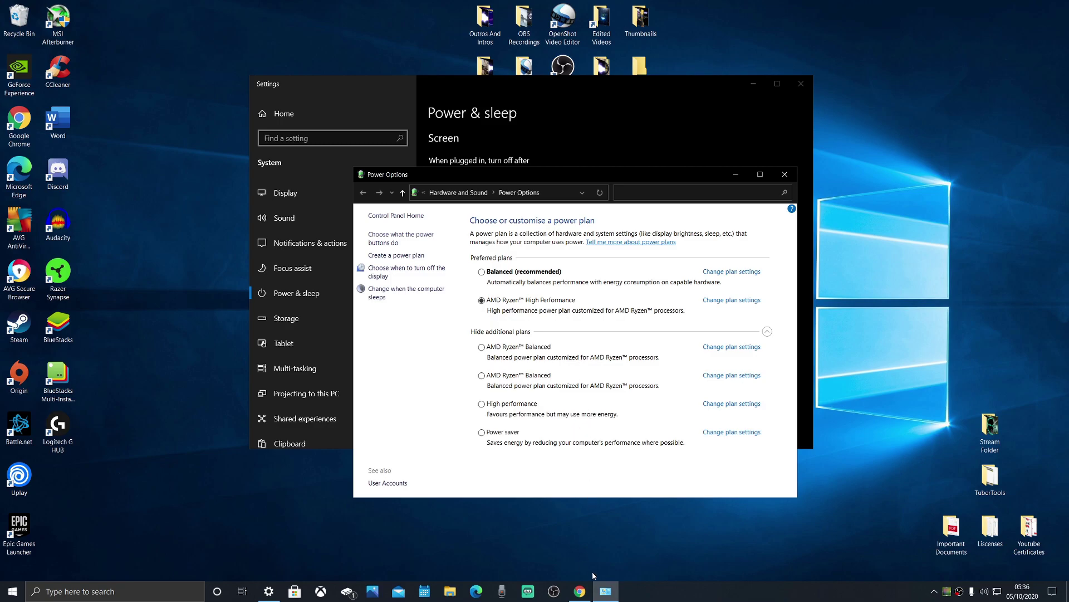
Step: Google 'prime b450 plus drivers' and open the ASUS PRIME B450-PLUS support page
left_click(580, 593)
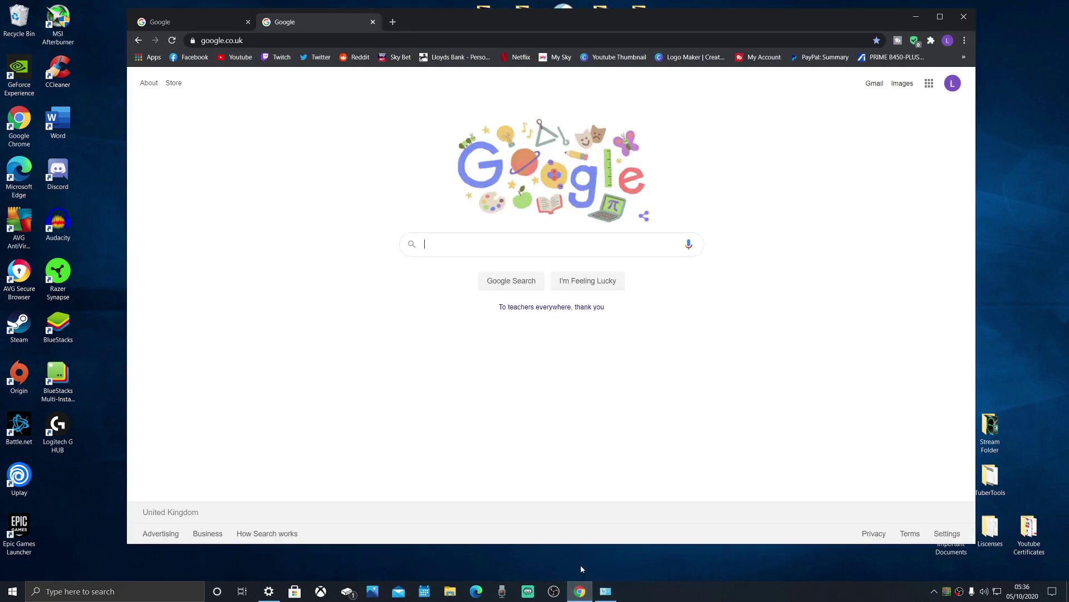
left_click(469, 251)
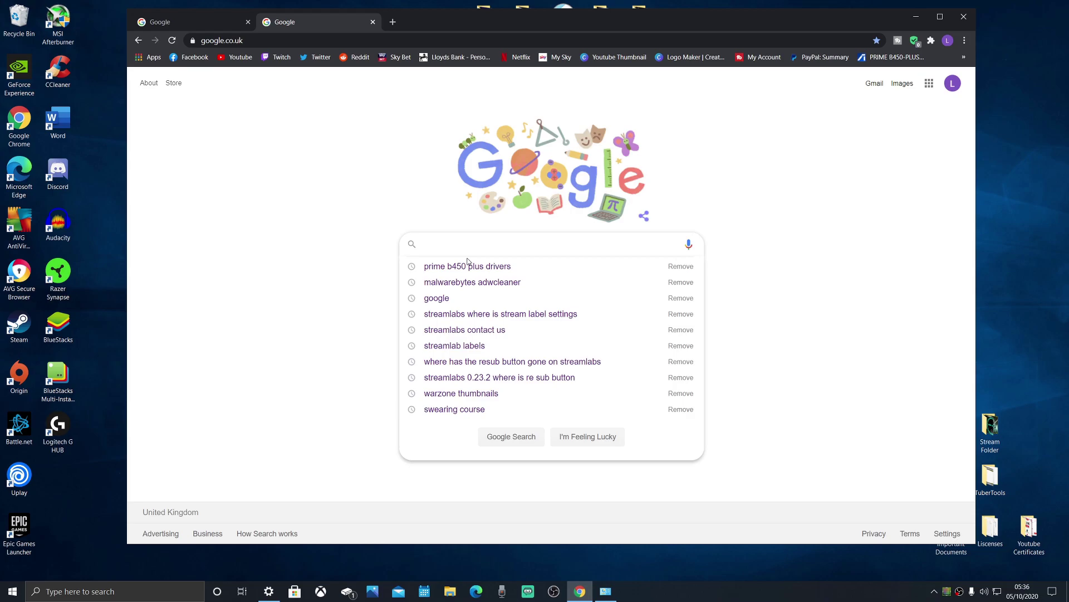
type("prim")
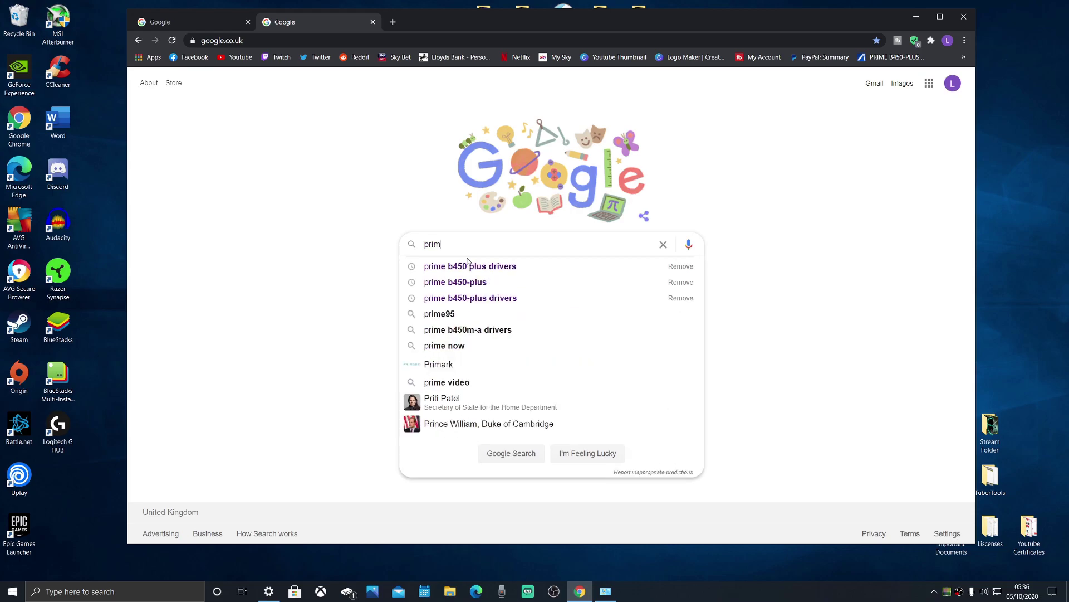
type("e b450 plu")
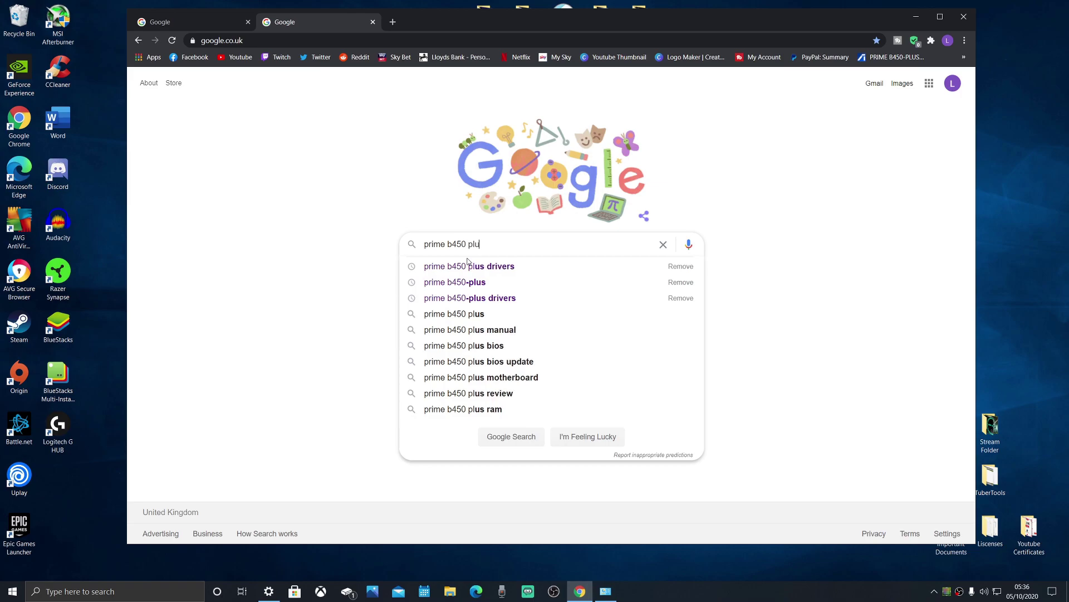
type("s drivers")
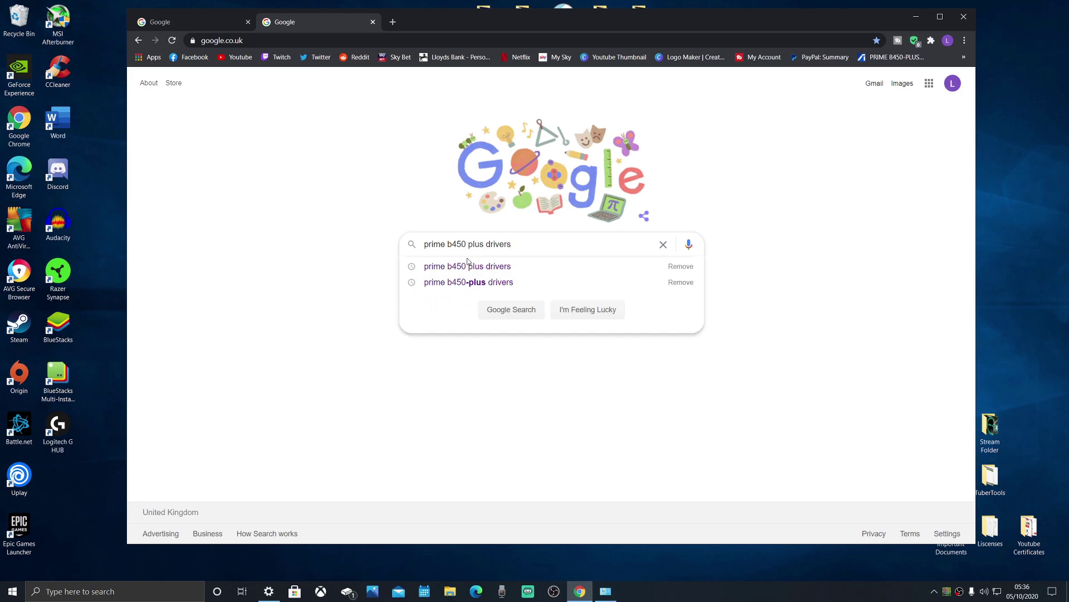
key("Return")
left_click(366, 179)
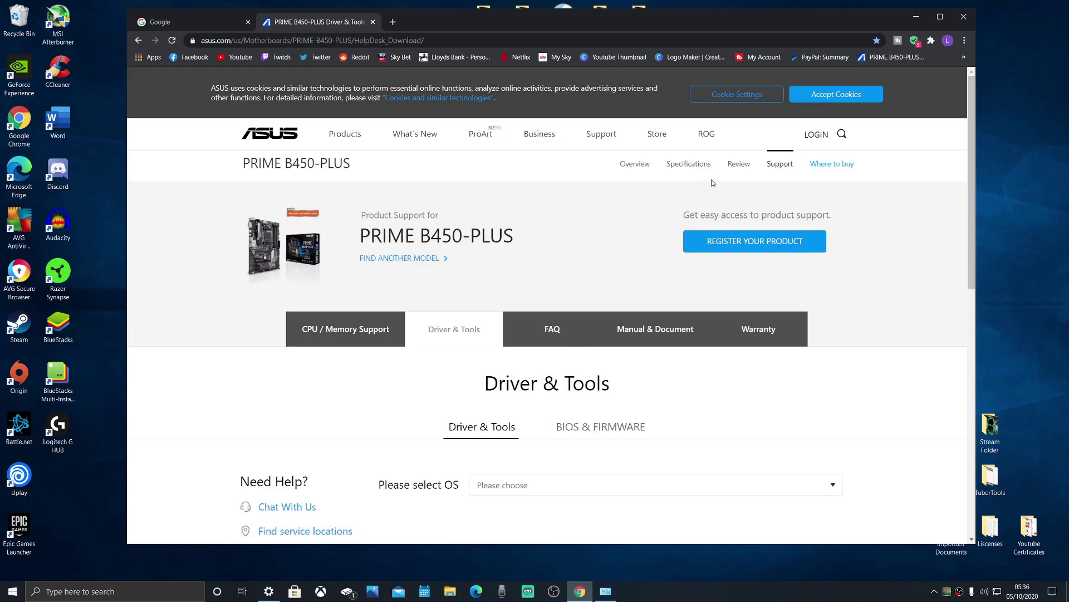
Step: Accept cookies, list Windows 10 64-bit drivers, and download the AMD chipset driver
left_click(836, 95)
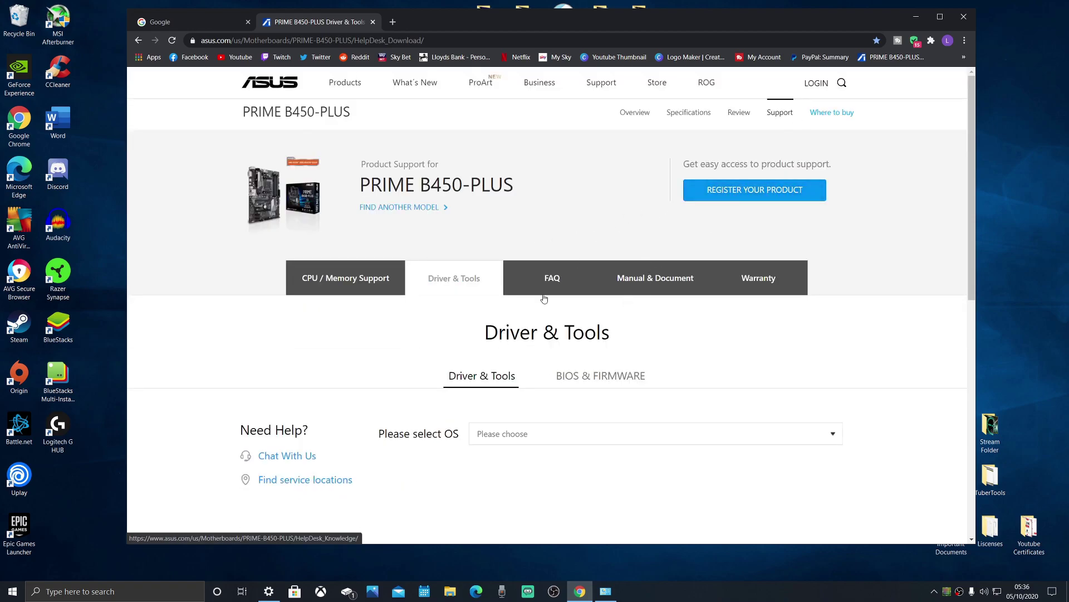
scroll(543, 299, "down", 1)
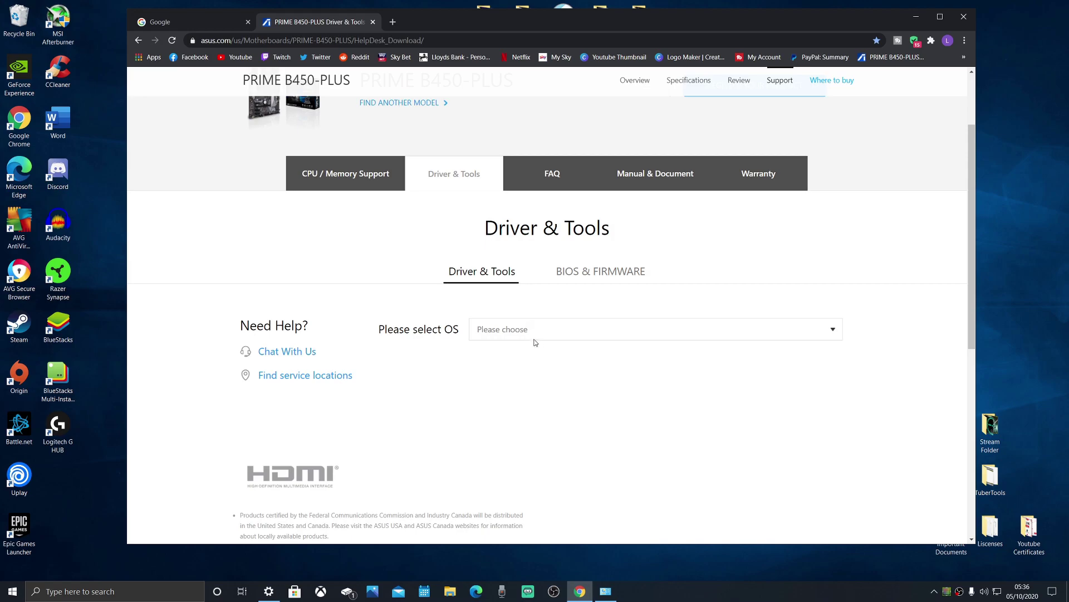
left_click(535, 334)
left_click(538, 357)
scroll(548, 372, "down", 2)
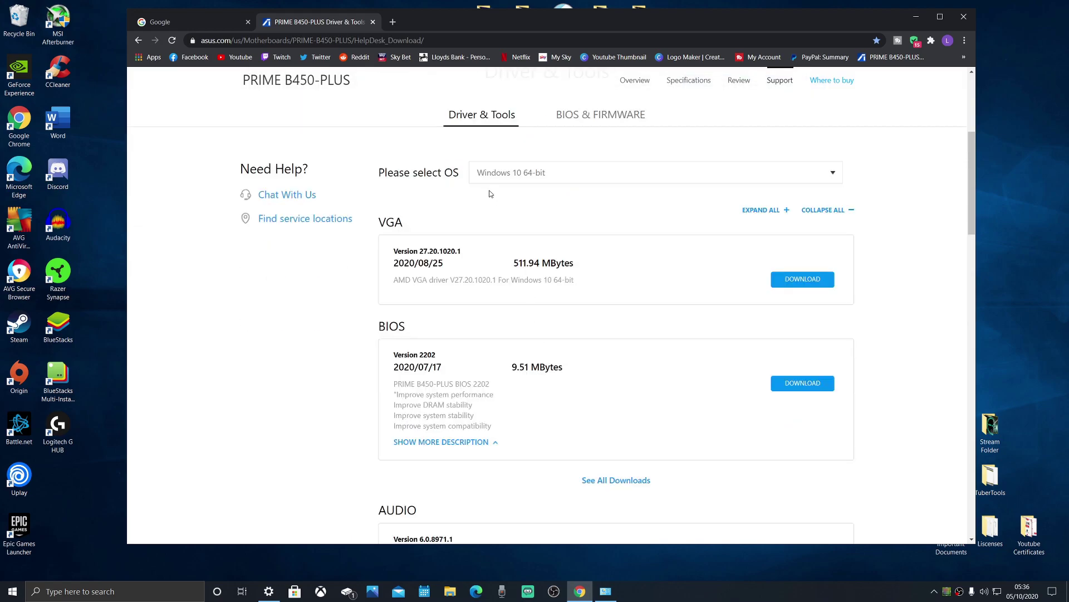
scroll(361, 346, "down", 2)
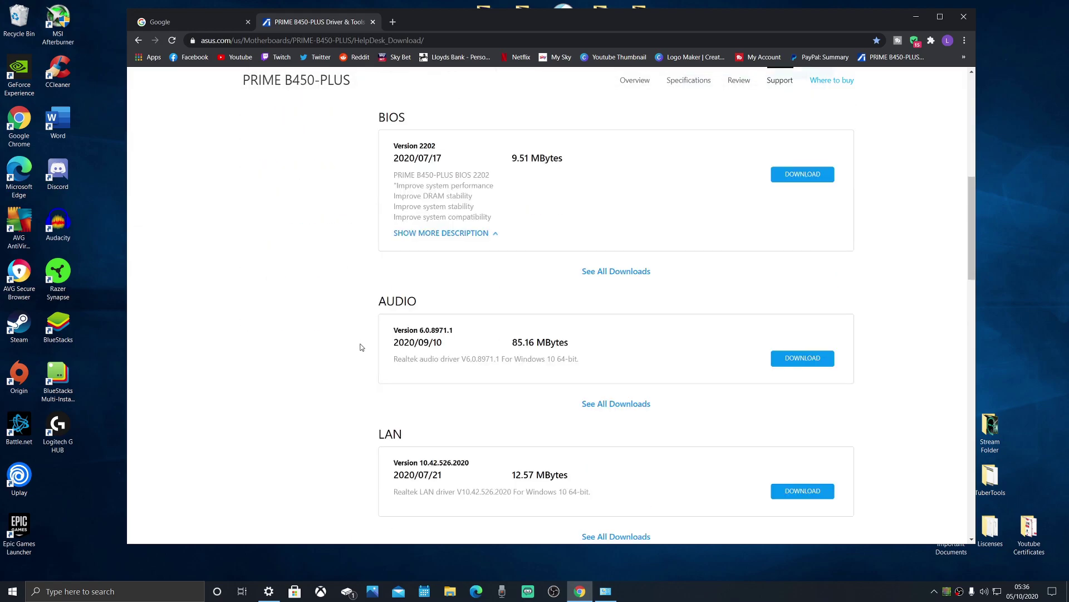
scroll(327, 311, "up", 1)
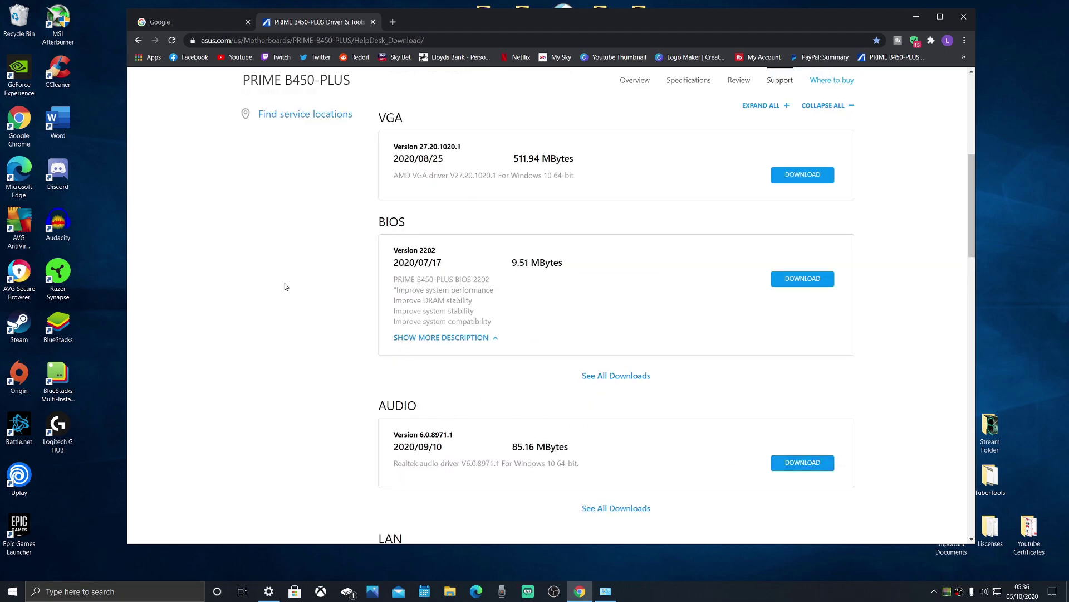
scroll(334, 288, "up", 1)
left_click(356, 282)
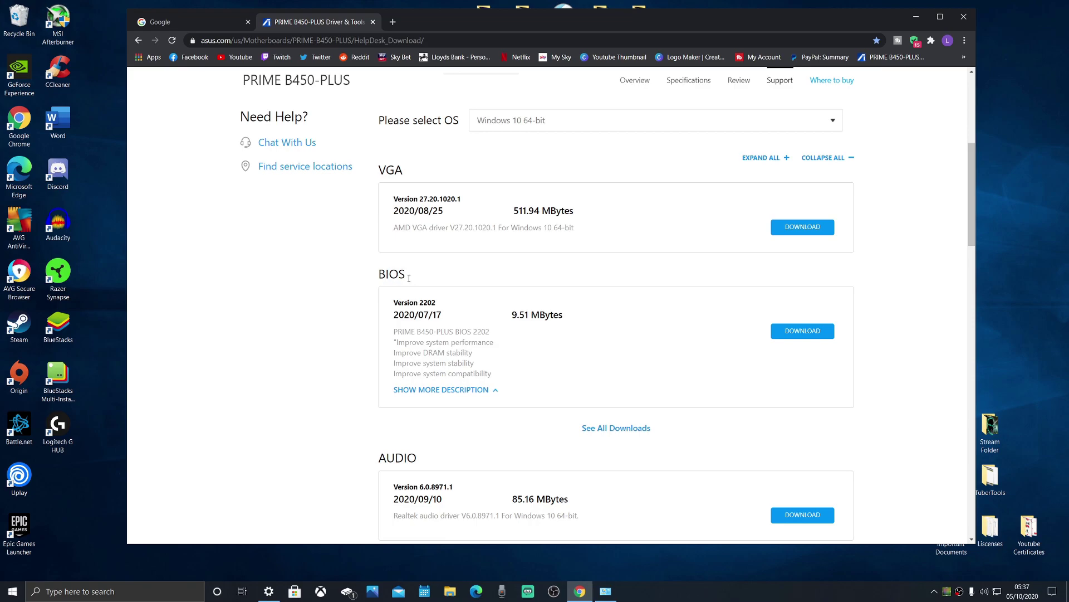
double_click(414, 278)
left_click(355, 276)
scroll(357, 281, "down", 4)
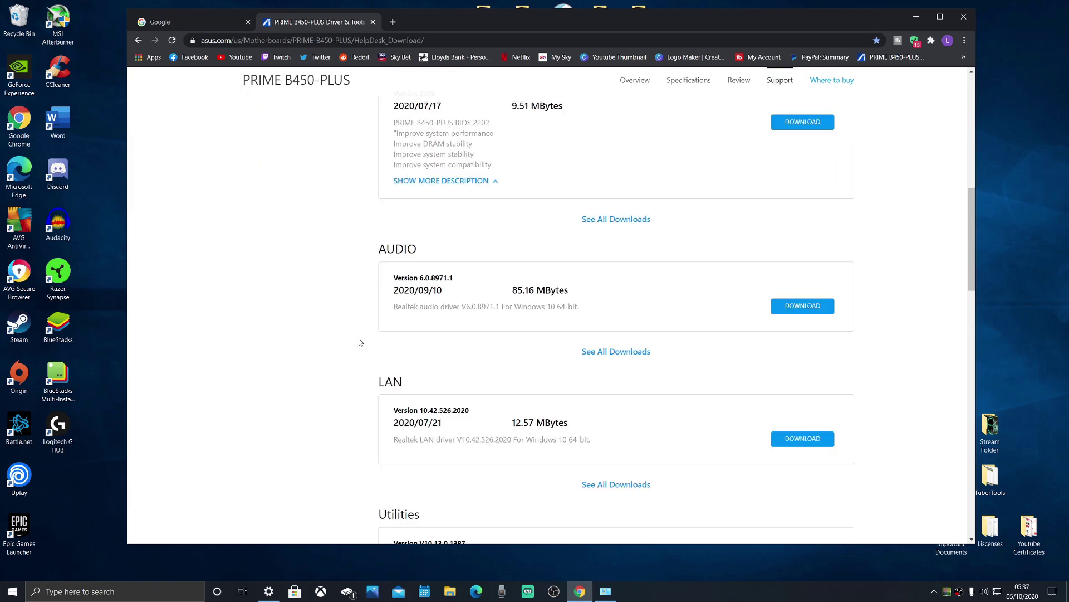
scroll(366, 373, "down", 3)
scroll(385, 365, "down", 2)
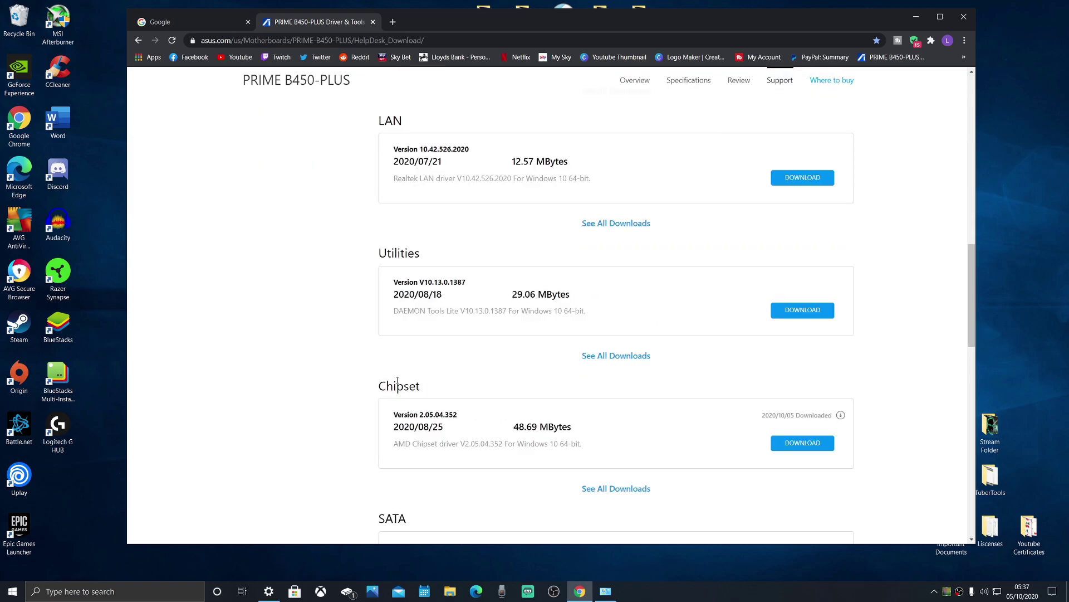
left_click(799, 445)
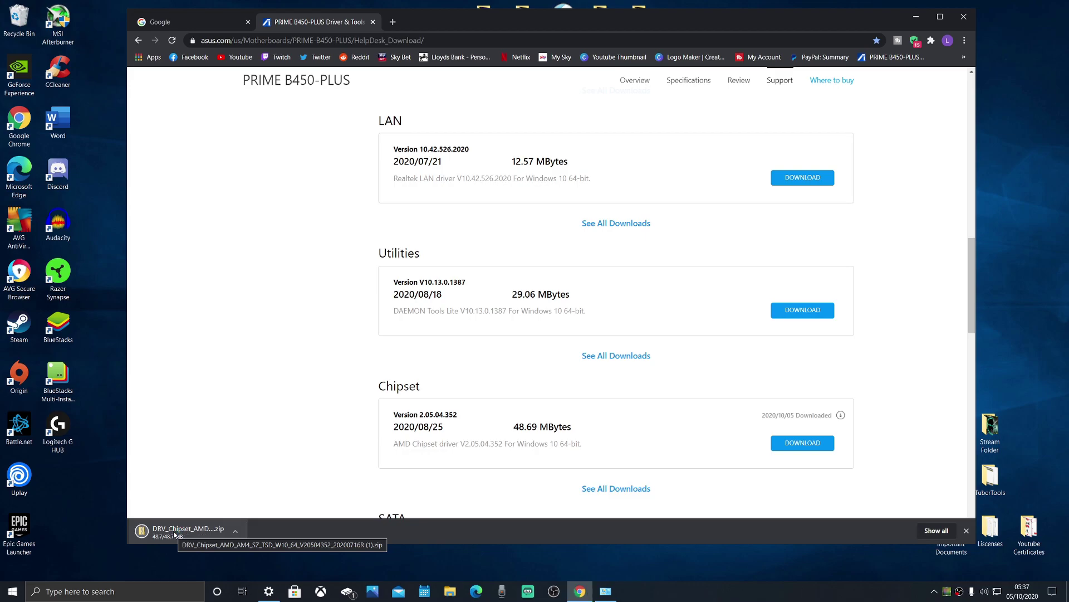
Step: Extract the downloaded AMD chipset driver zip to the suggested folder
left_click(174, 535)
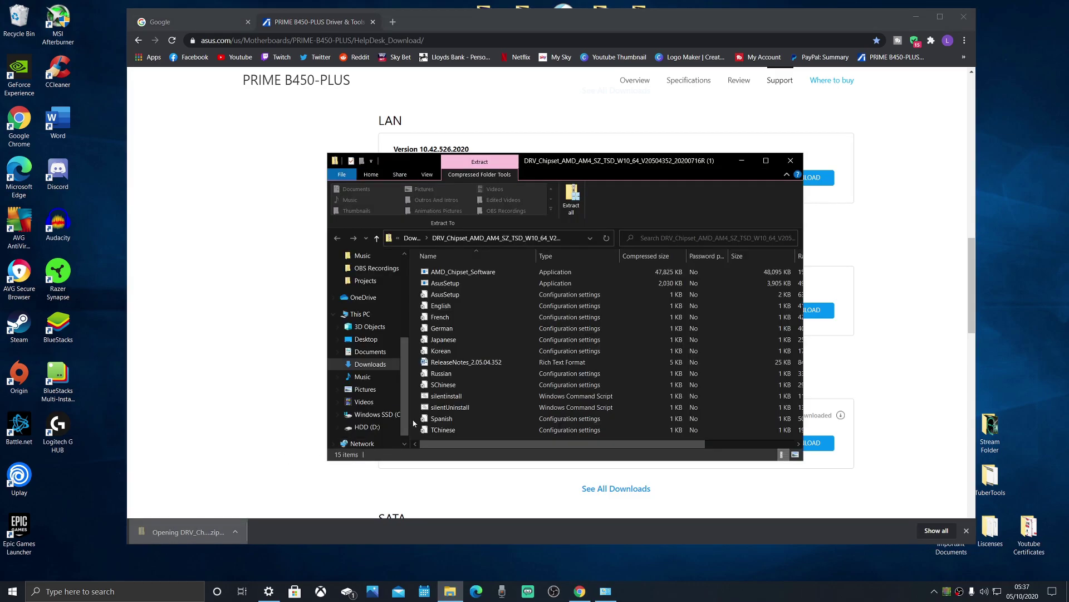
left_click(574, 200)
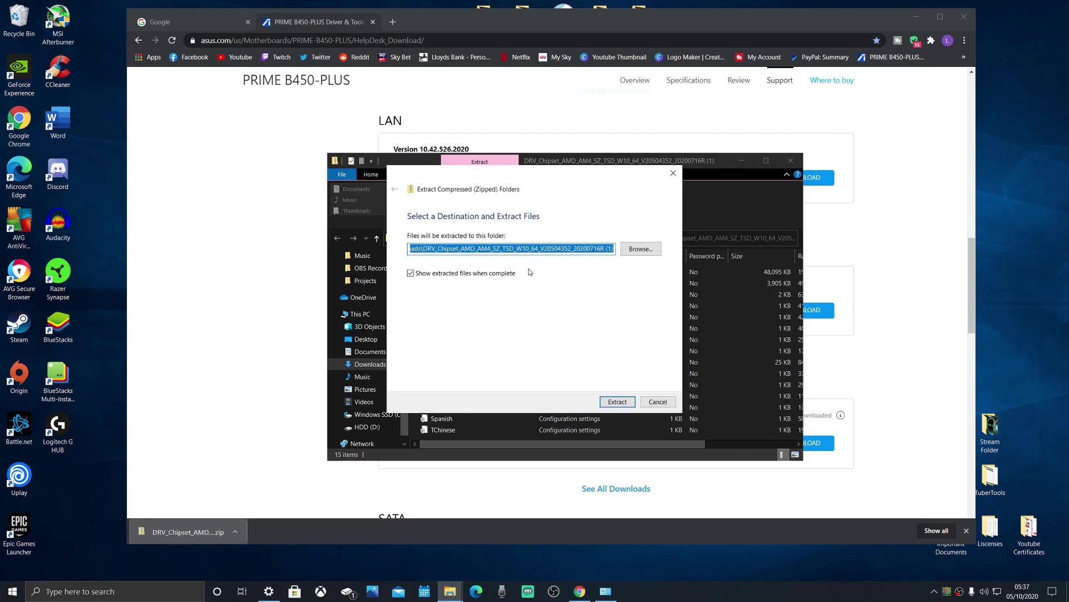
left_click(618, 401)
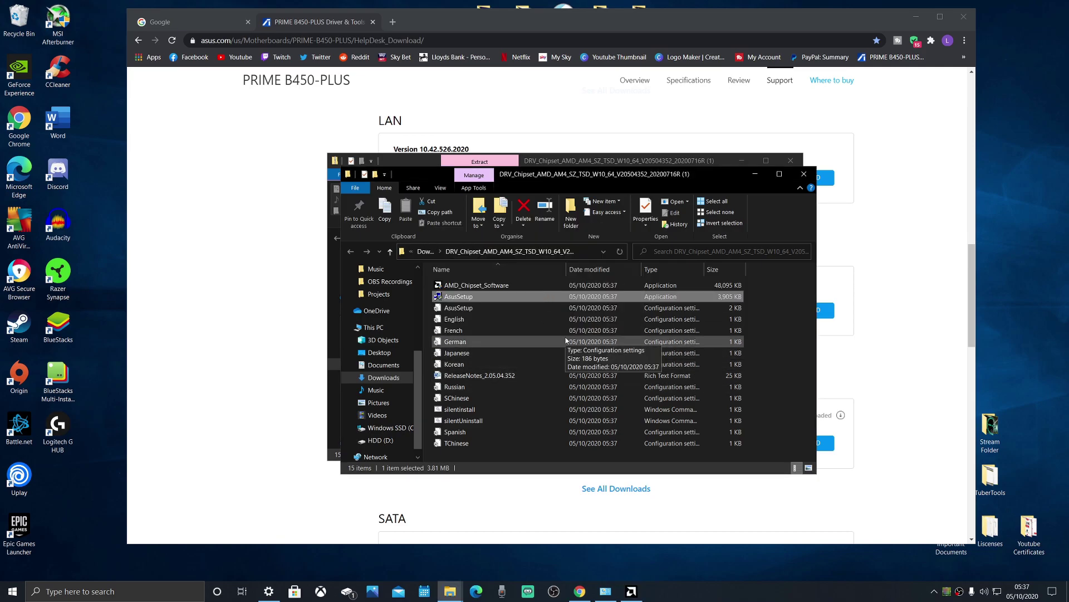
Step: Quit the AMD chipset installer without installing and close the extracted folder windows
left_click(633, 591)
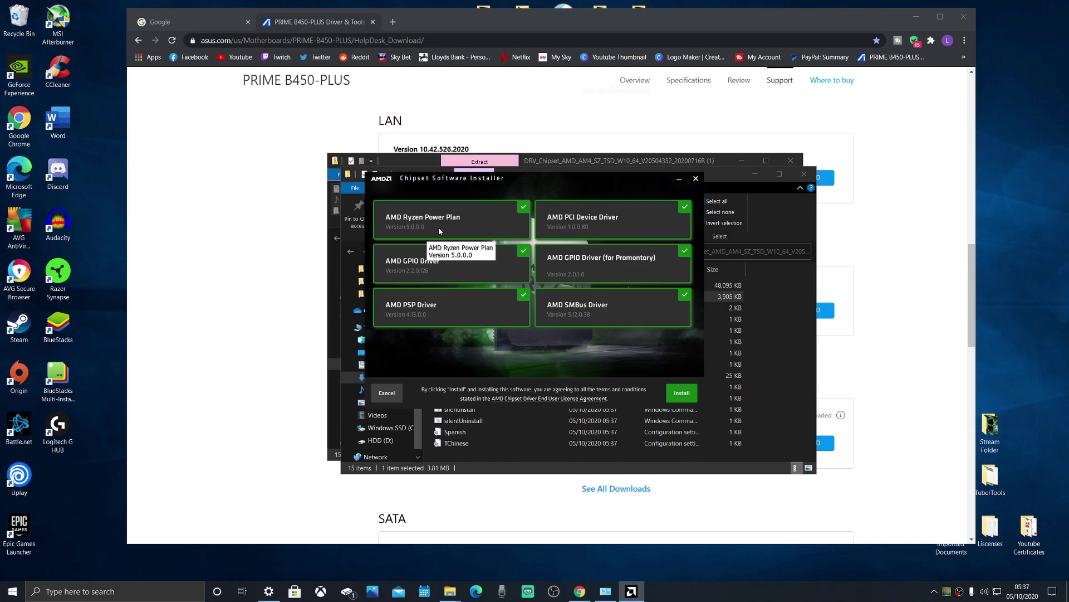
left_click(696, 178)
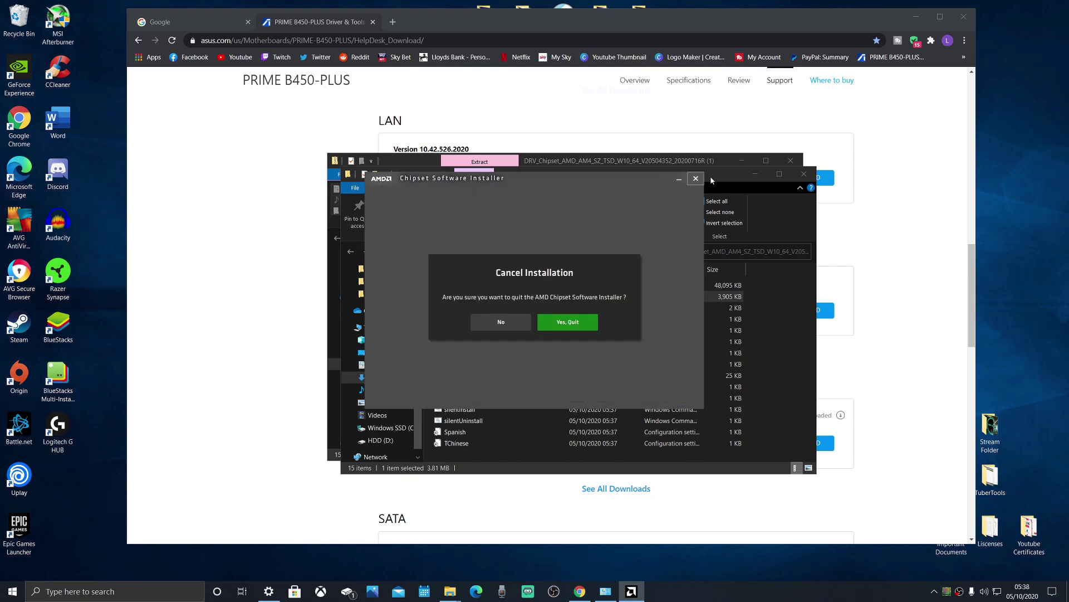
left_click(558, 324)
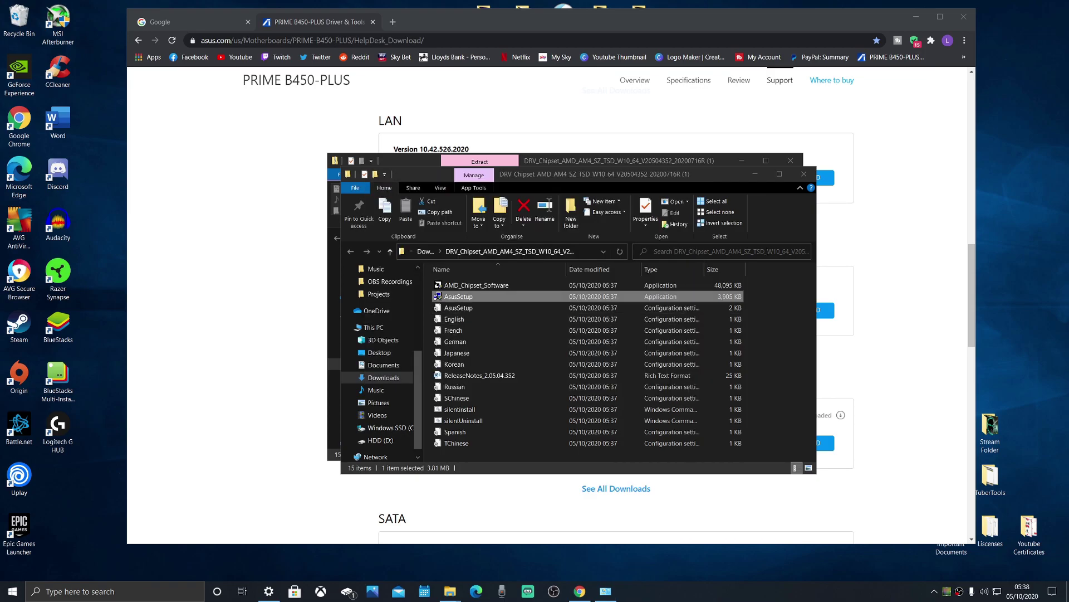
left_click(805, 174)
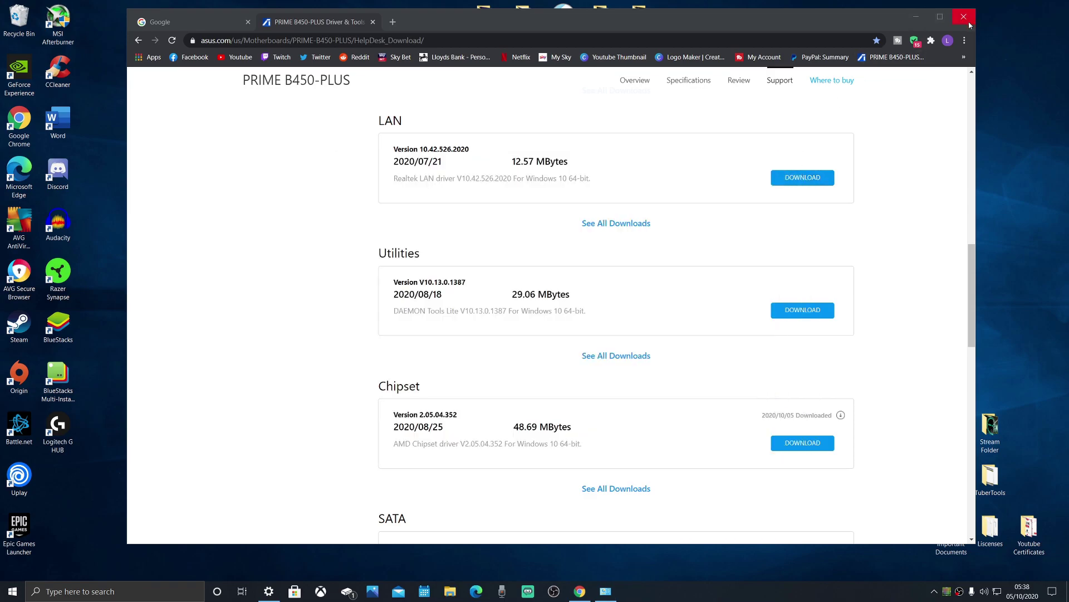
Step: Close Chrome, the Power Options window and the Power & sleep settings
left_click(968, 20)
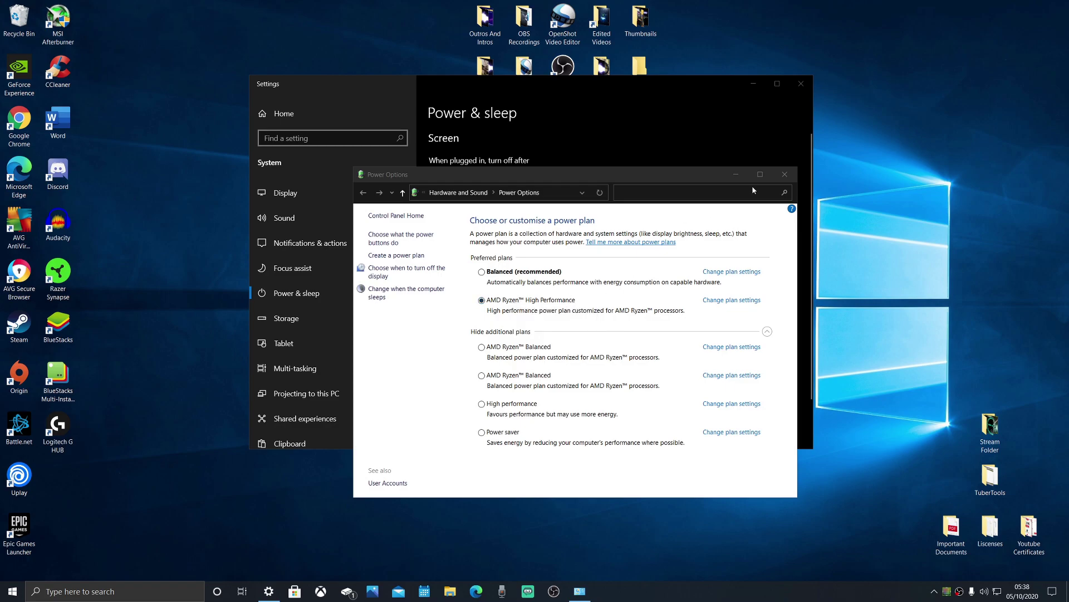
left_click(784, 174)
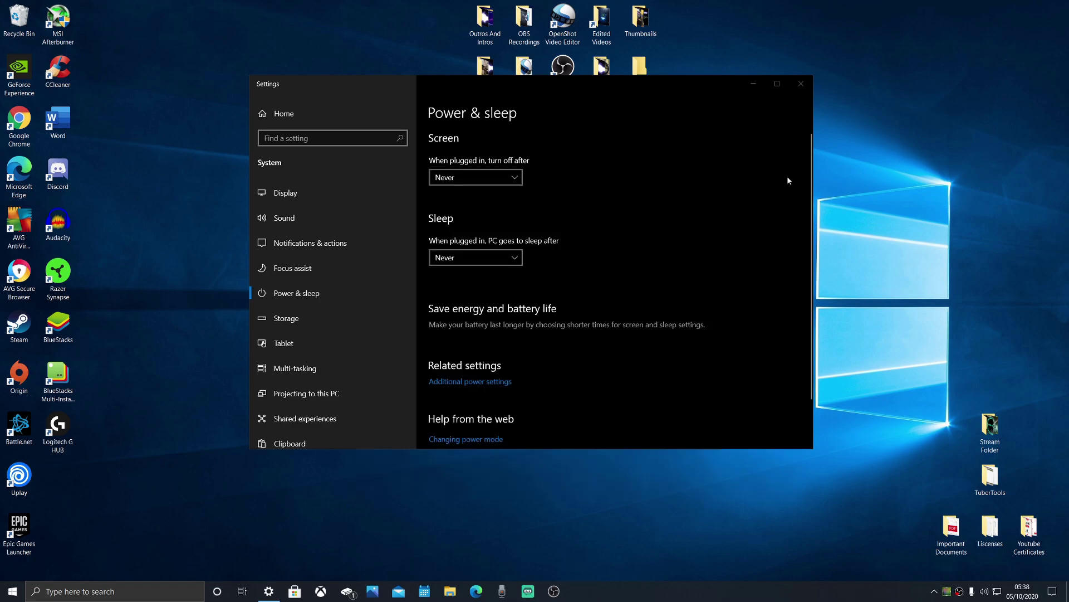
left_click(800, 83)
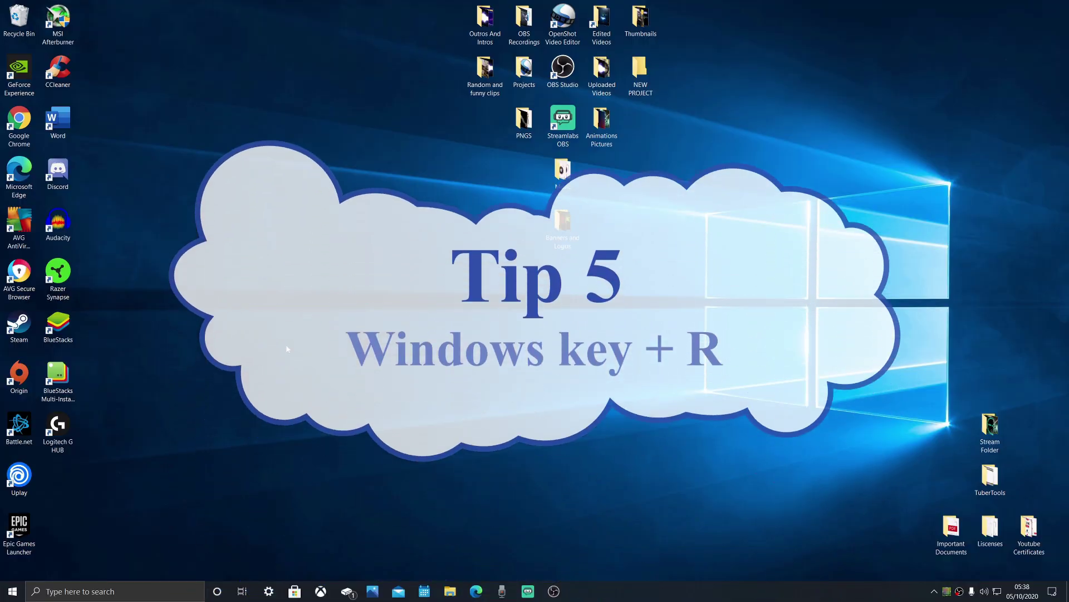
Step: Open the user's %temp% folder from the Run dialog
key("super+r")
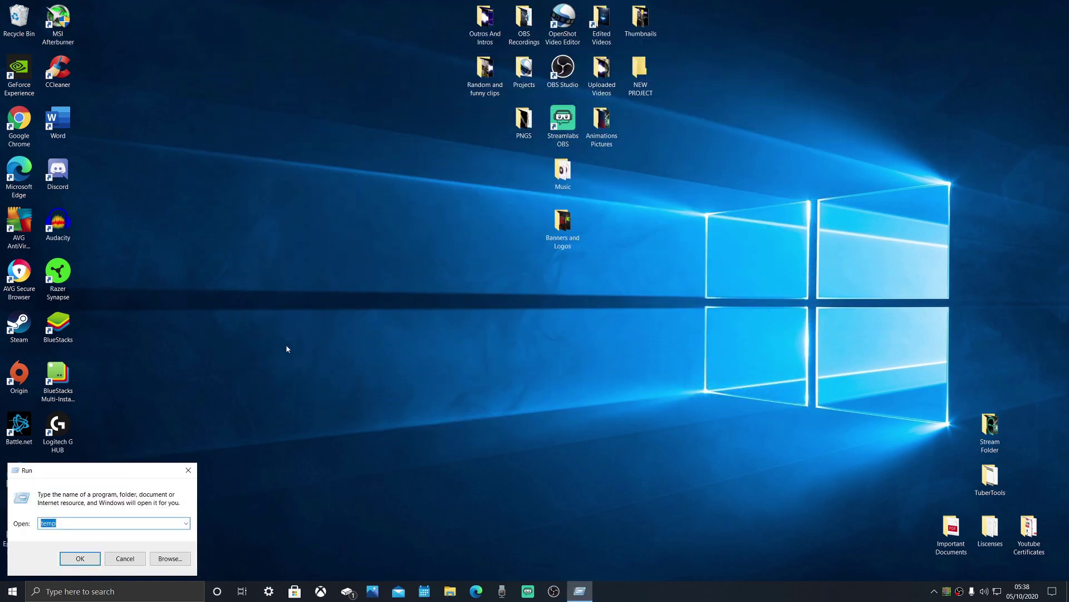
key("BackSpace")
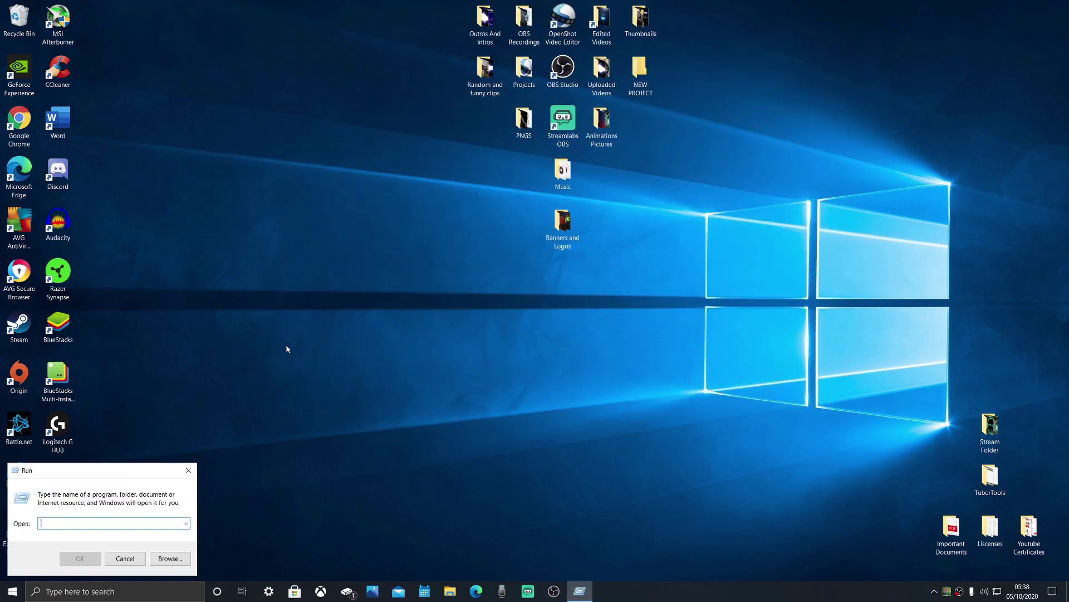
type("%temp")
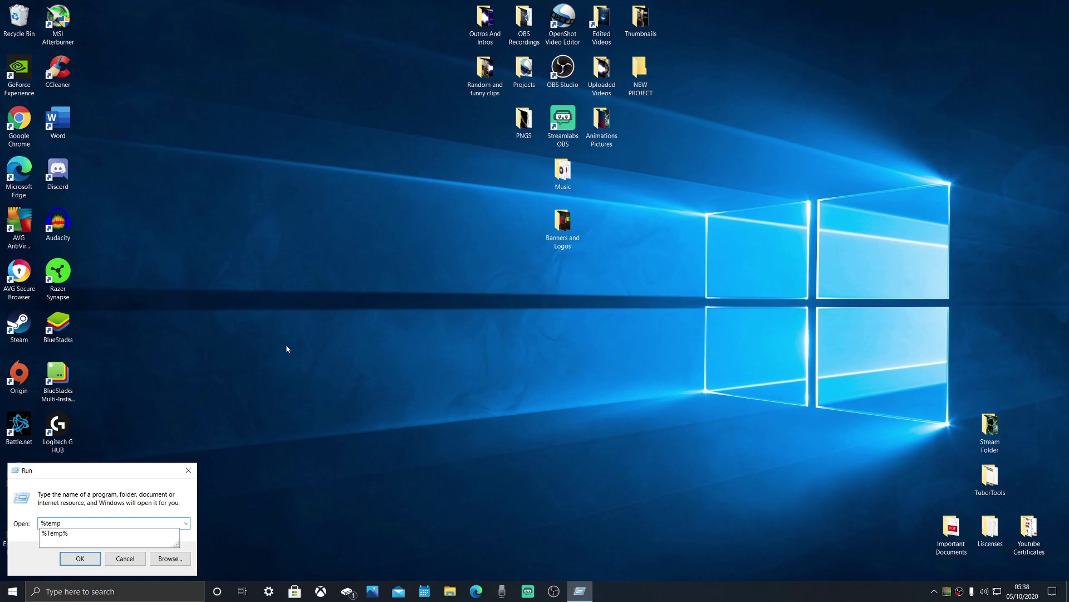
type("%")
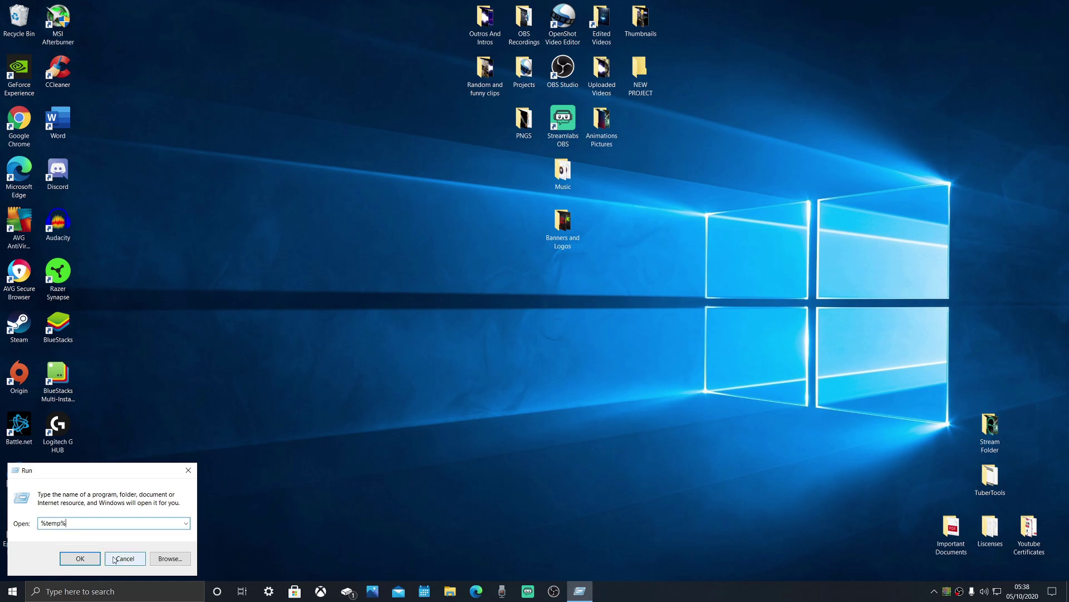
left_click(79, 560)
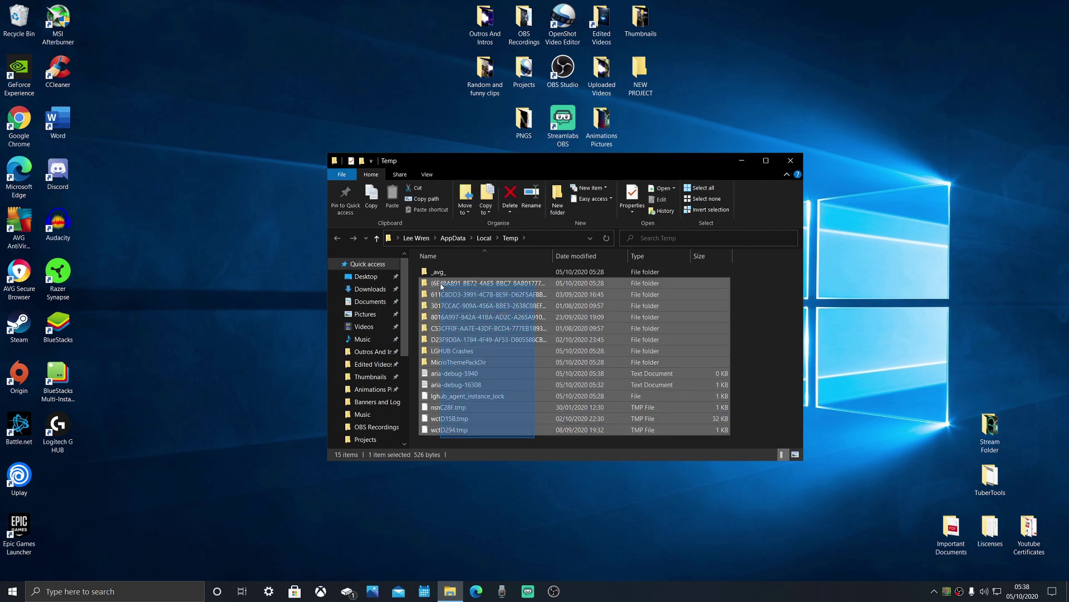
Step: Delete the Temp files, skipping in-use items, leaving seven, then close the folder
left_click_drag(535, 440, 489, 266)
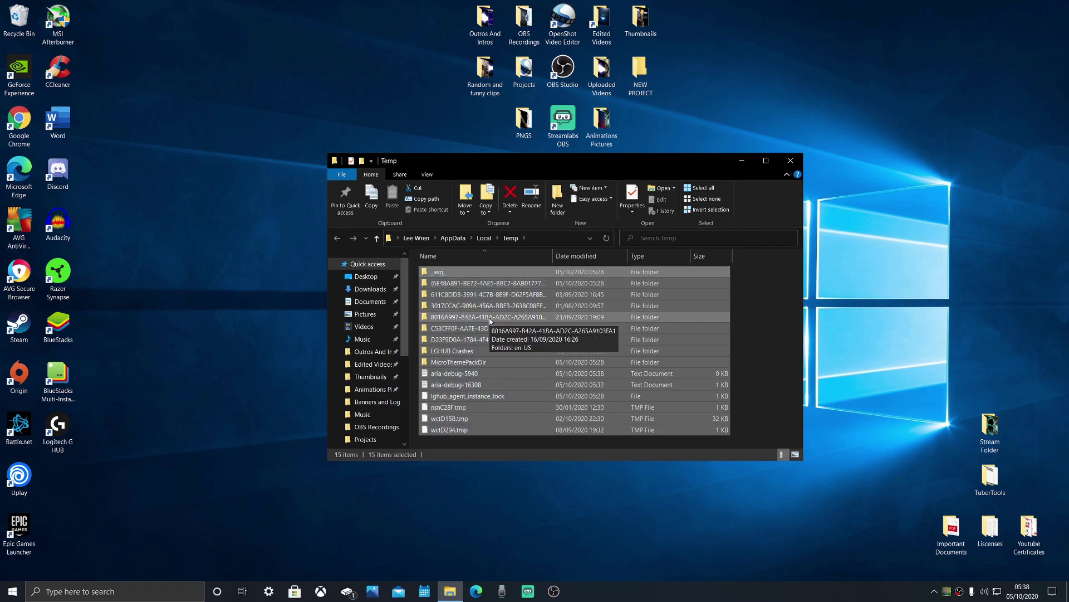
key("Delete")
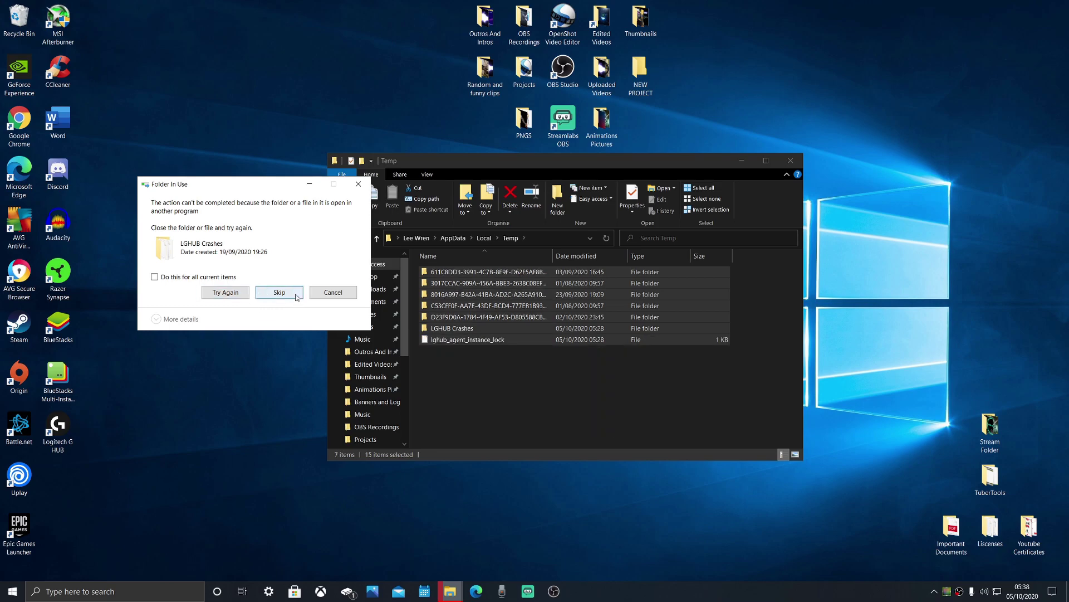
left_click(358, 185)
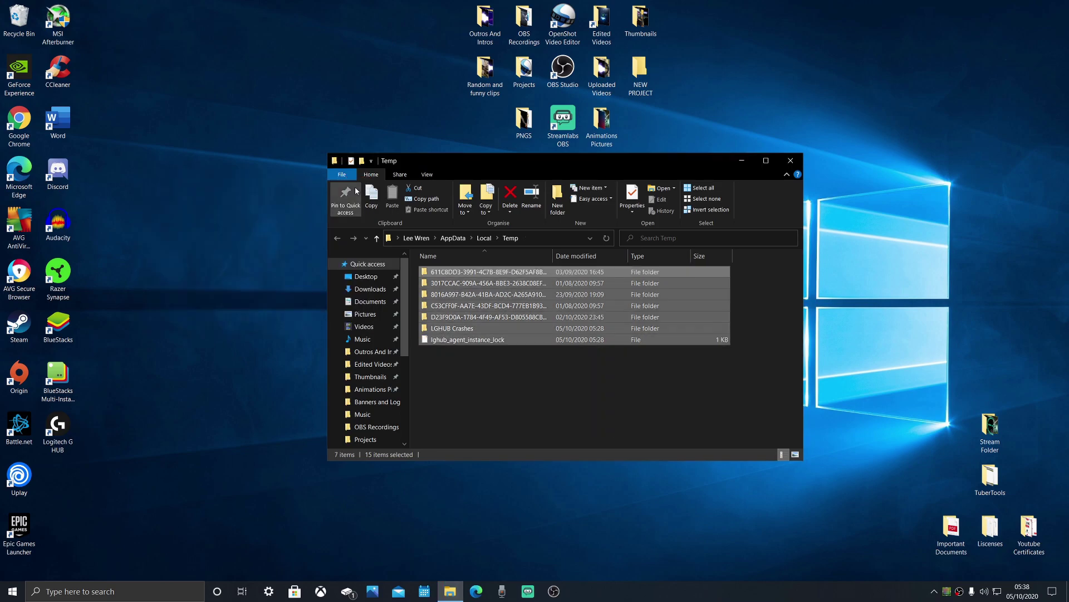
left_click(587, 382)
left_click_drag(543, 376, 473, 268)
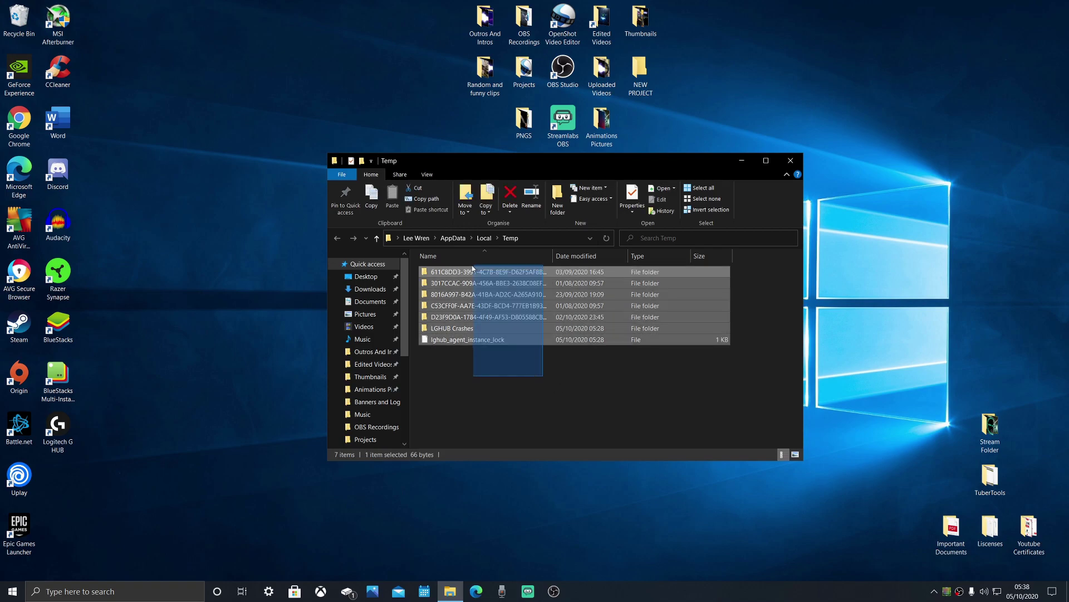
left_click(503, 429)
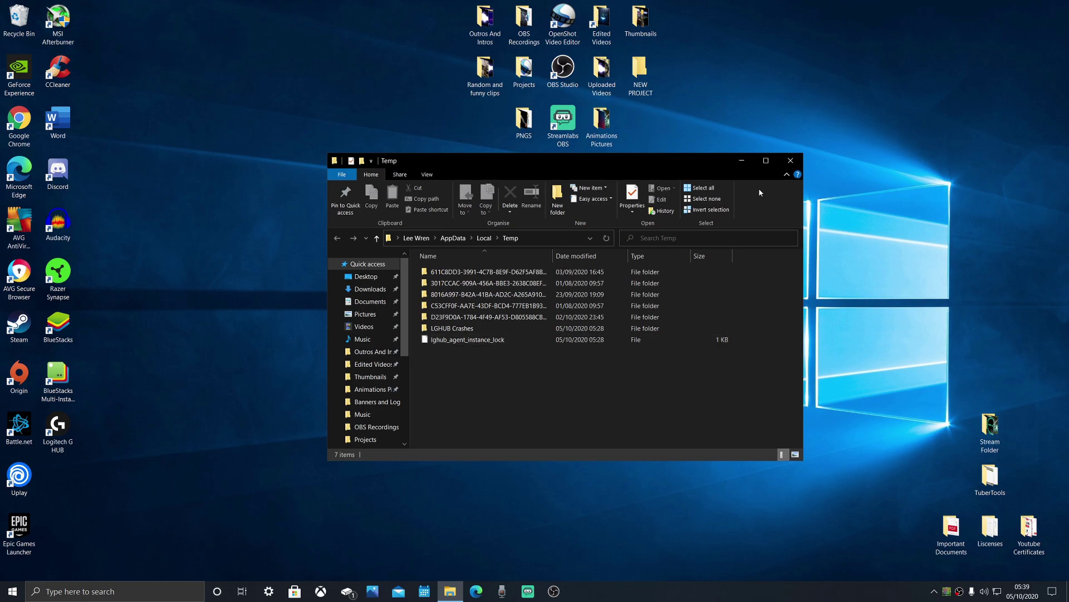
left_click(790, 159)
Step: Open the Windows Temp folder by running 'temp'
left_click(96, 591)
left_click(569, 454)
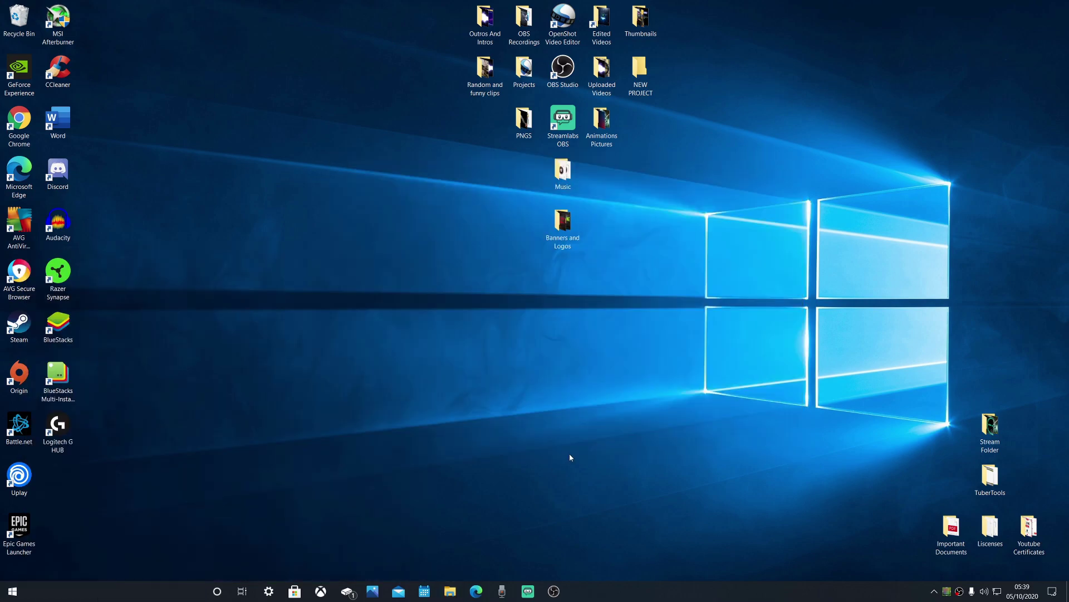
key("super+r")
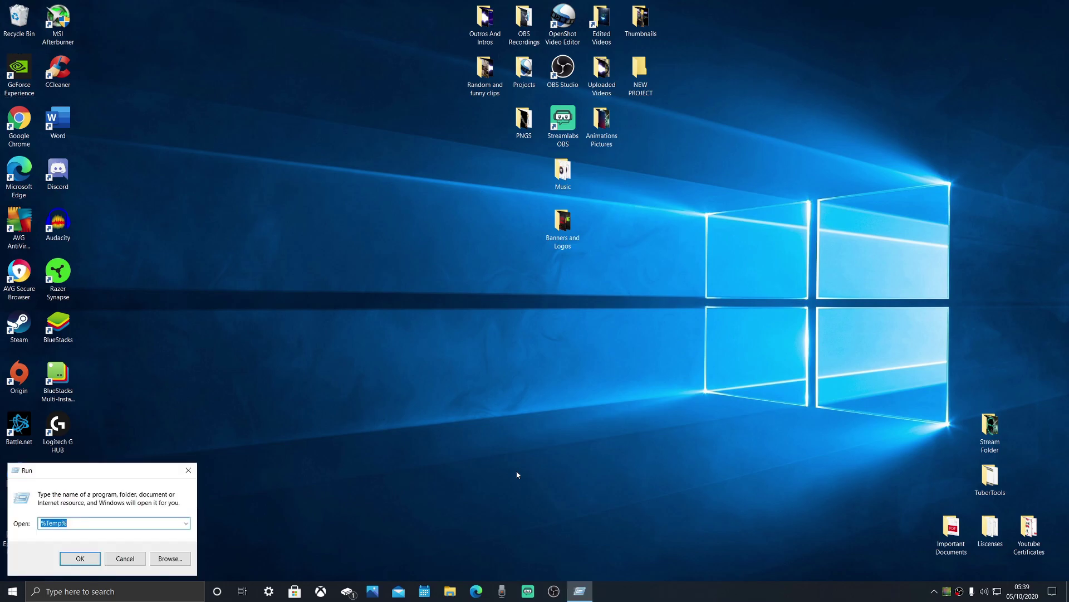
type("temp")
left_click(81, 558)
scroll(551, 354, "down", 5)
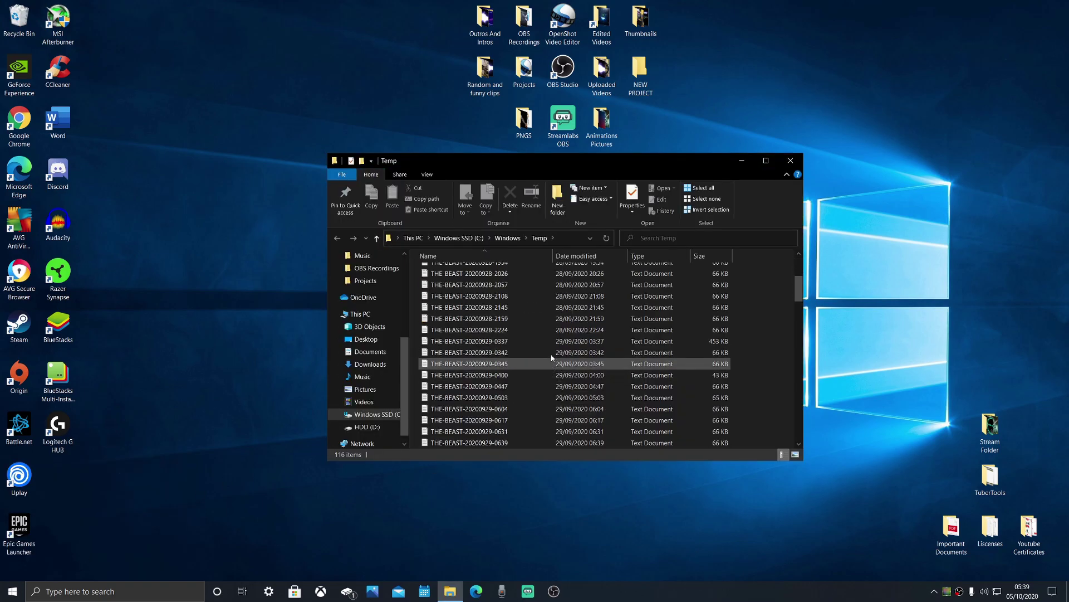
scroll(747, 370, "down", 6)
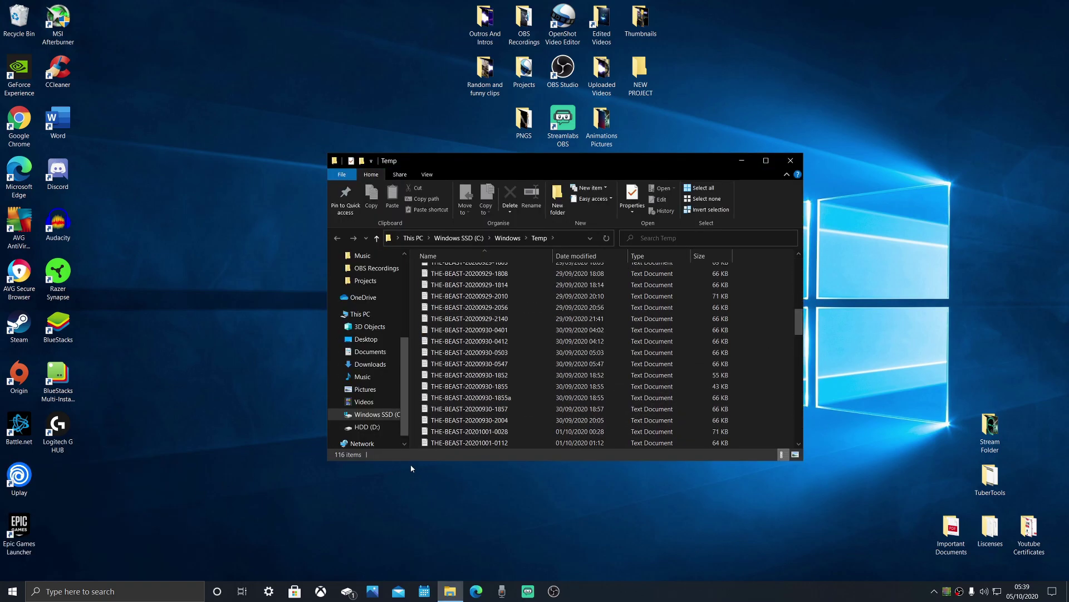
Step: Delete all removable Windows Temp files, skipping protected and in-use items, then close Explorer
left_click(502, 442)
key("ctrl+a")
key("Delete")
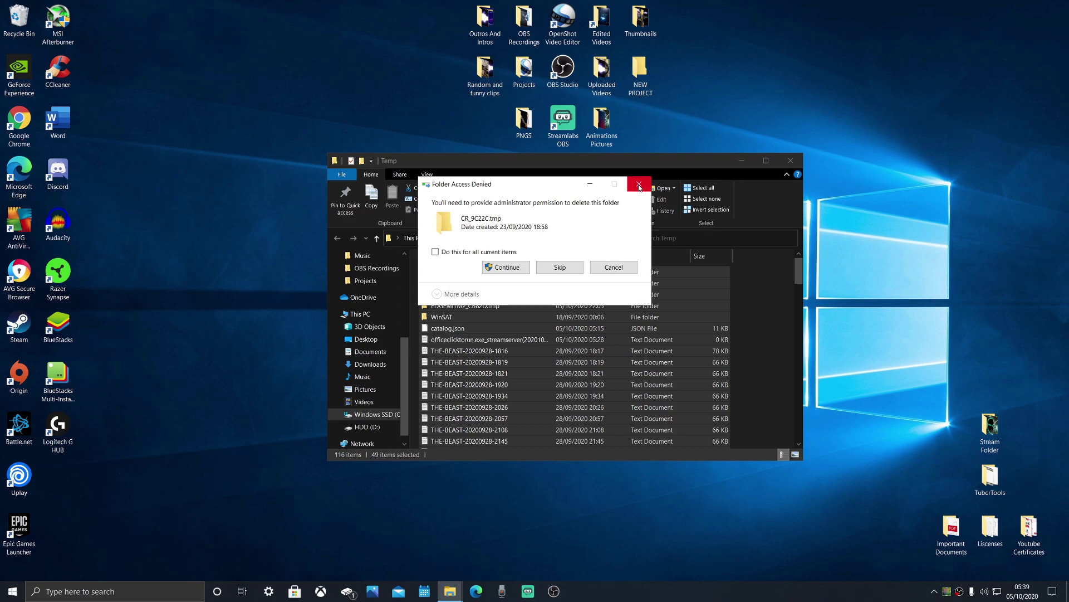
left_click(506, 269)
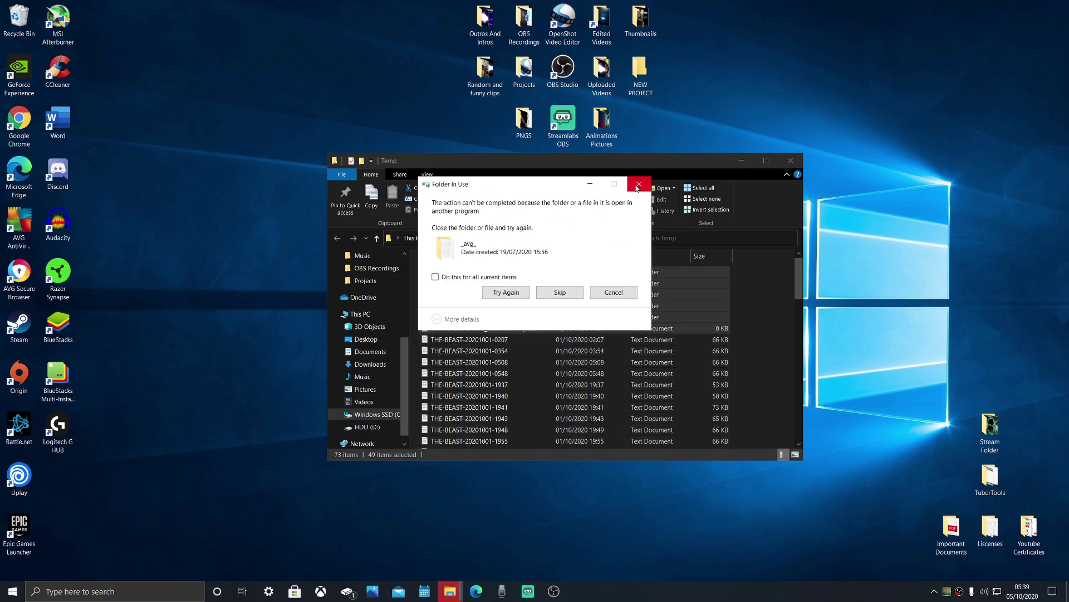
left_click(639, 184)
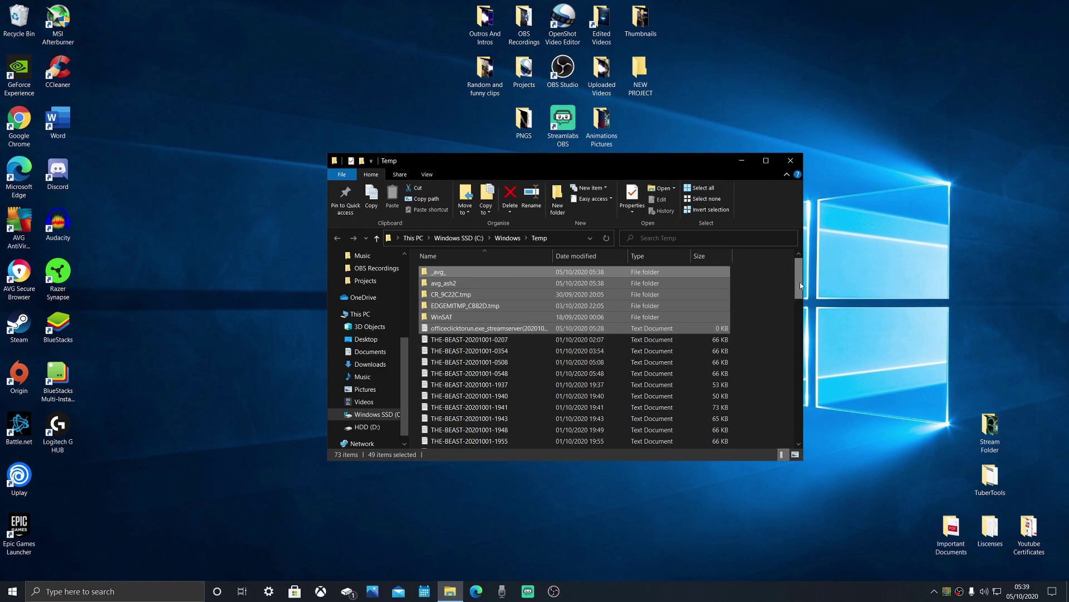
scroll(800, 282, "down", 15)
scroll(693, 280, "up", 15)
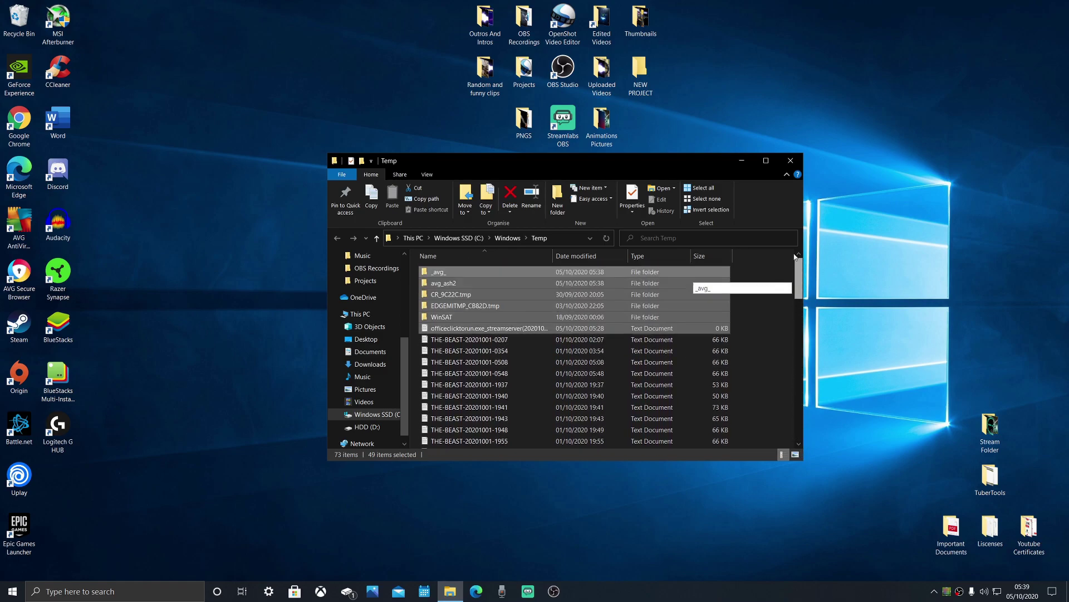
left_click(413, 348)
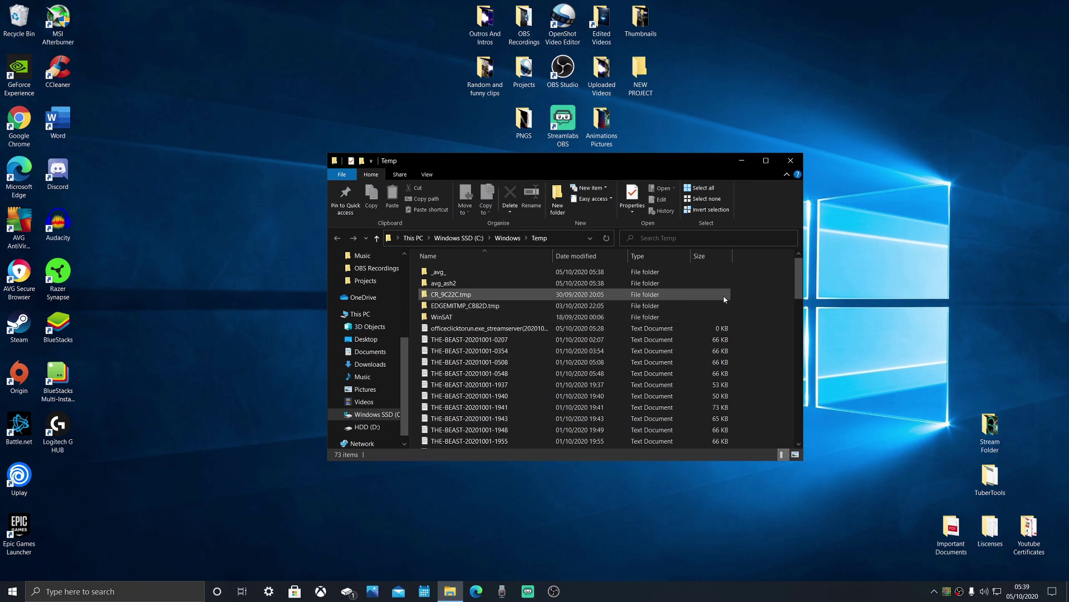
left_click(791, 159)
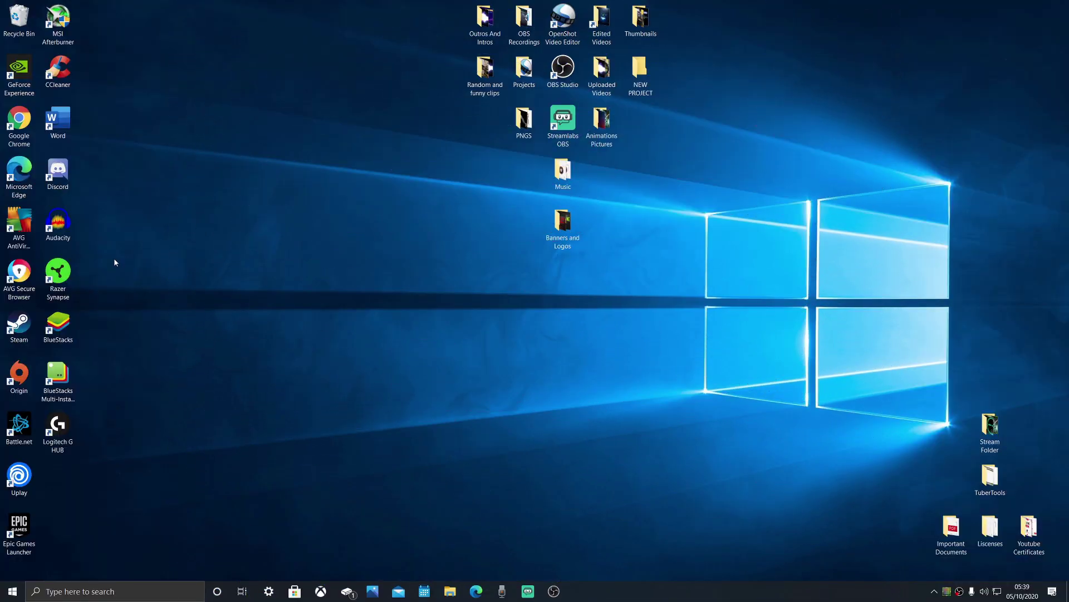
Step: Google 'malwarebytes adwcleaner' and download the free AdwCleaner installer from malwarebytes.com
double_click(7, 139)
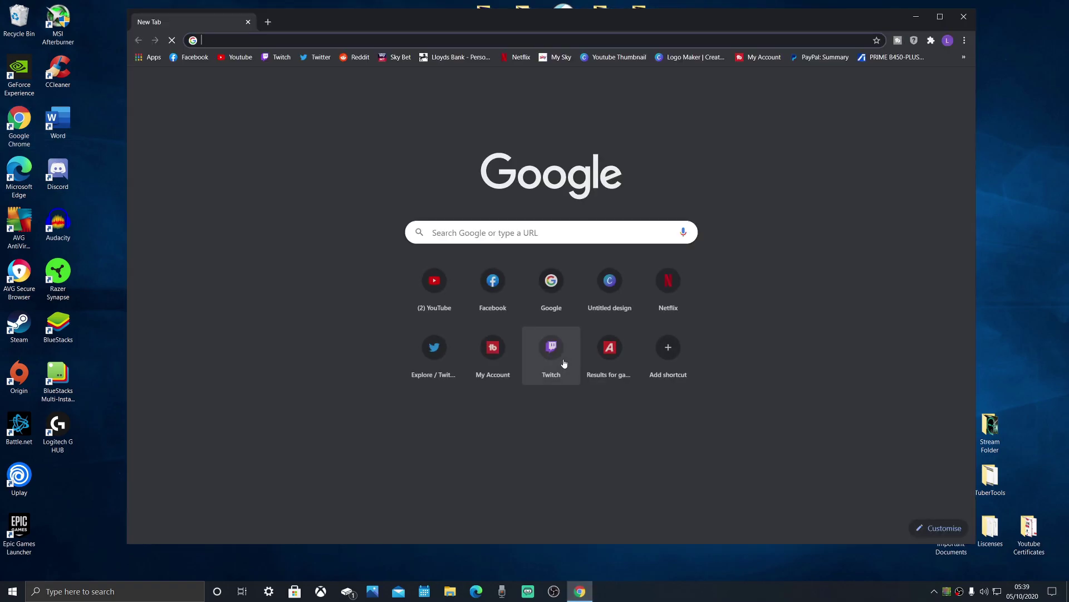
left_click(557, 289)
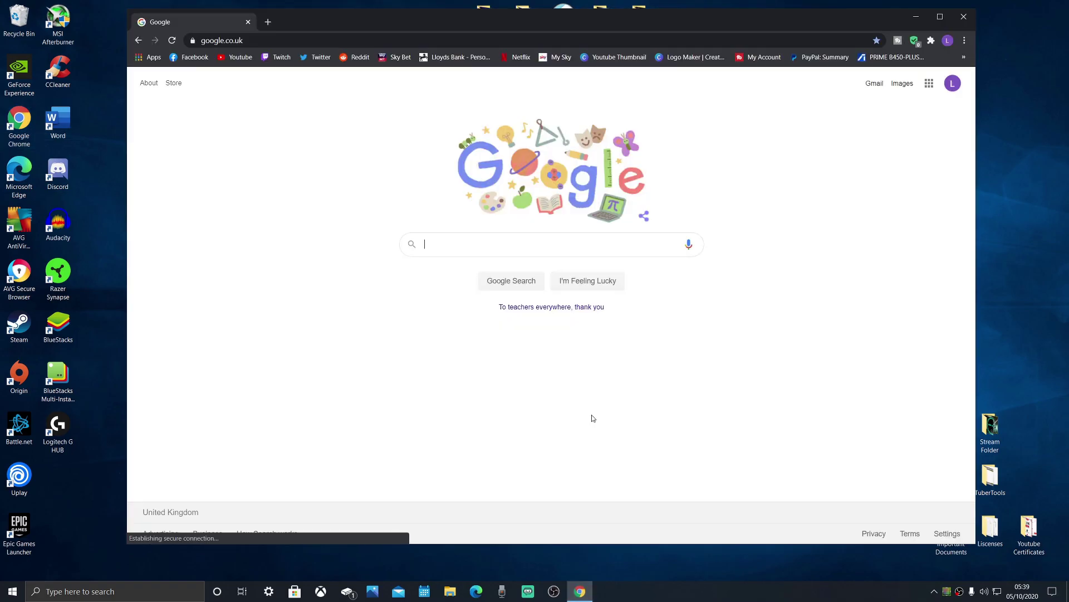
left_click(453, 242)
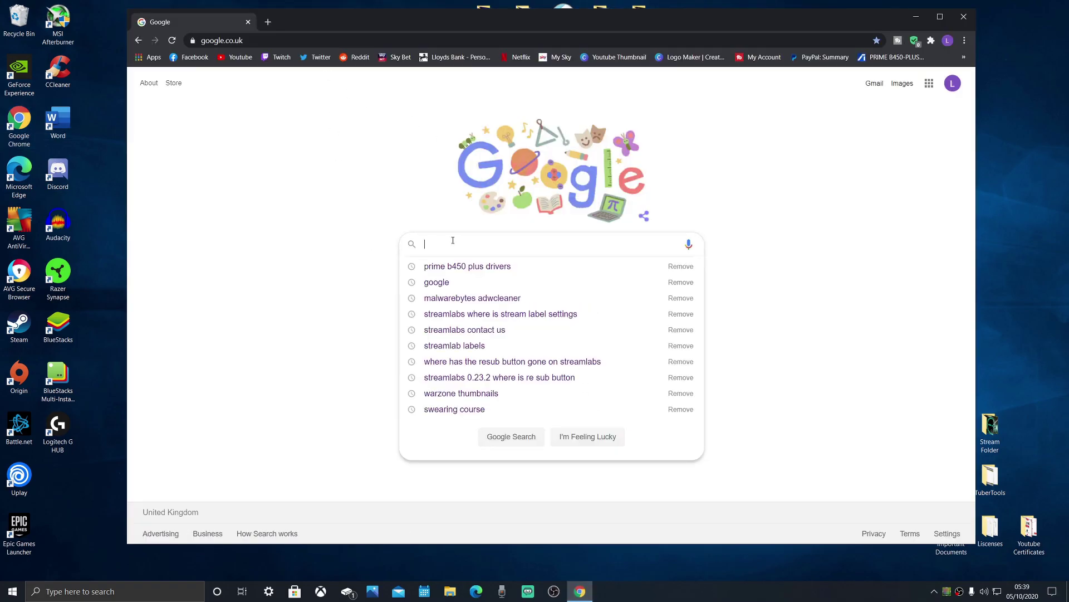
type("malware")
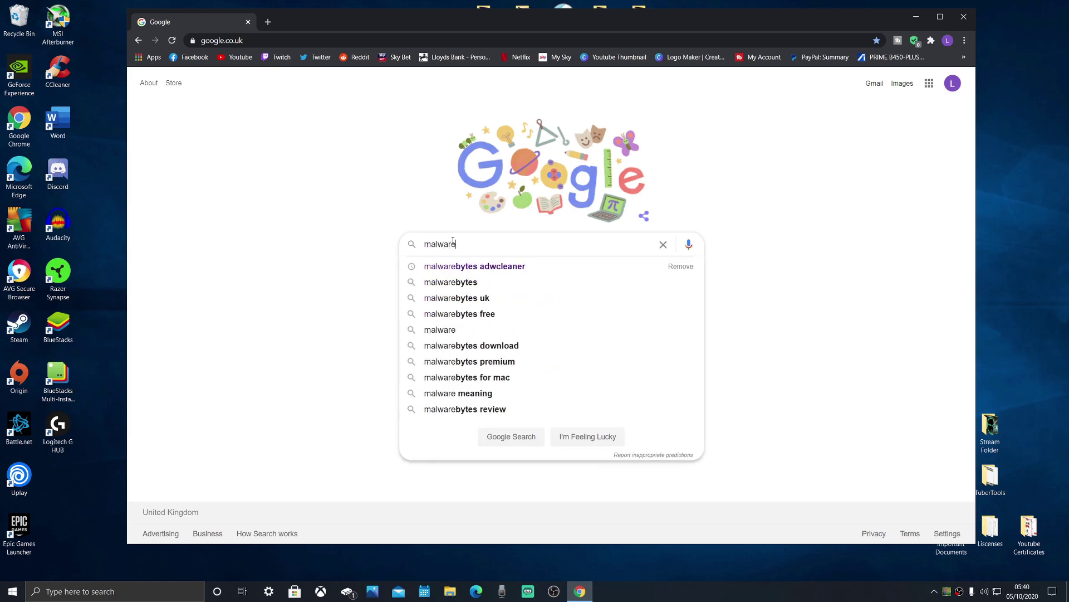
key("Down")
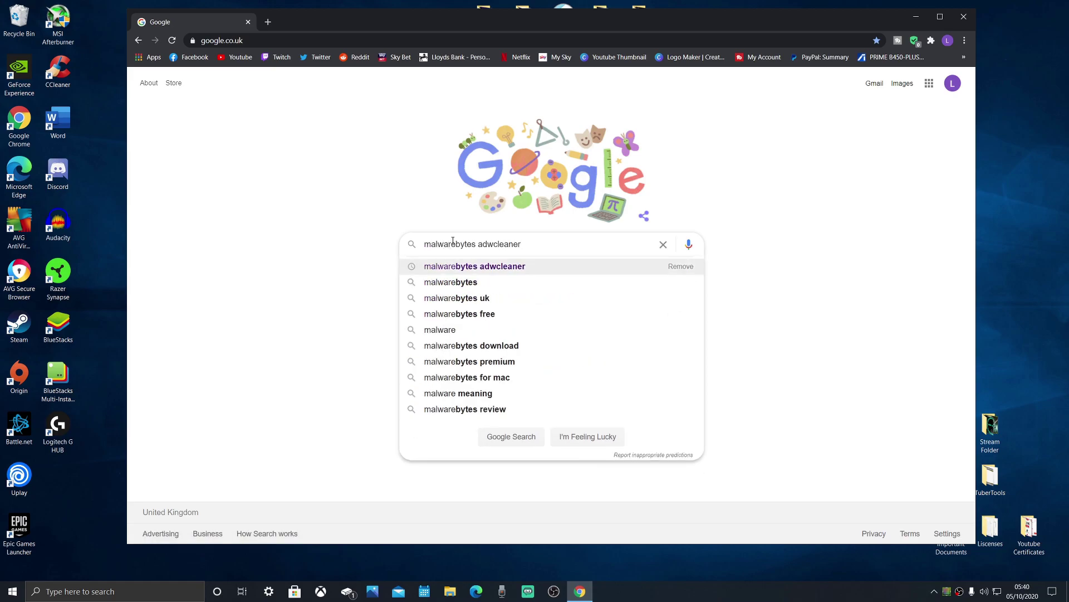
key("Return")
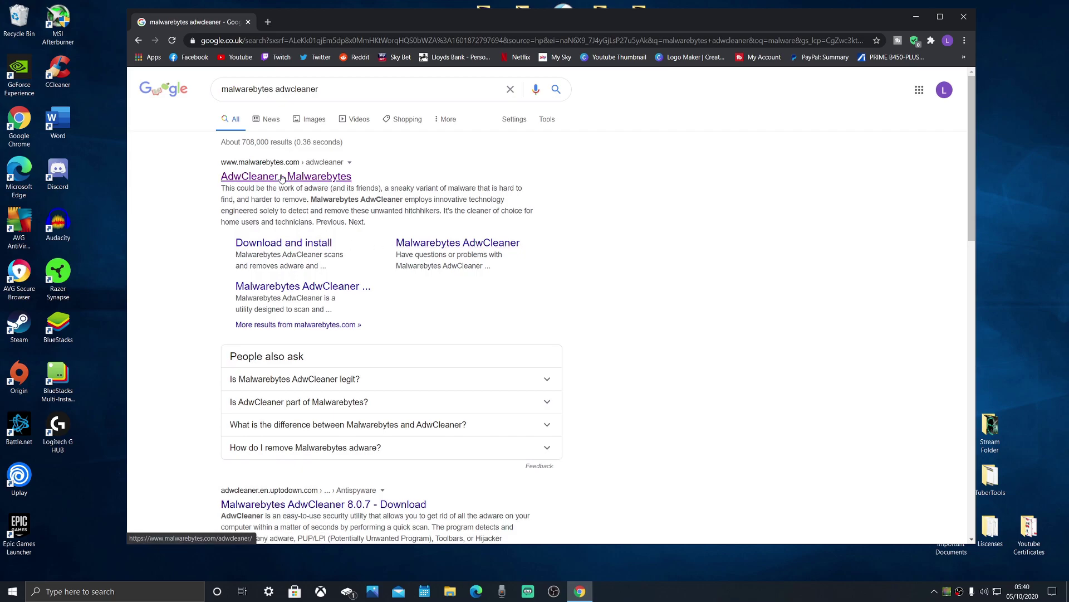
left_click(282, 178)
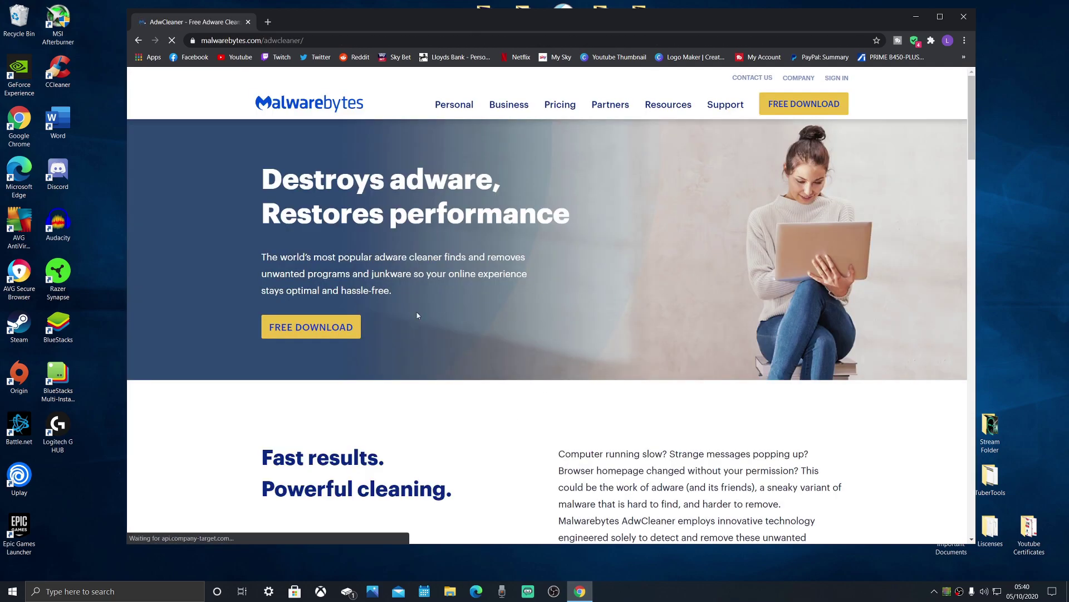
left_click(301, 327)
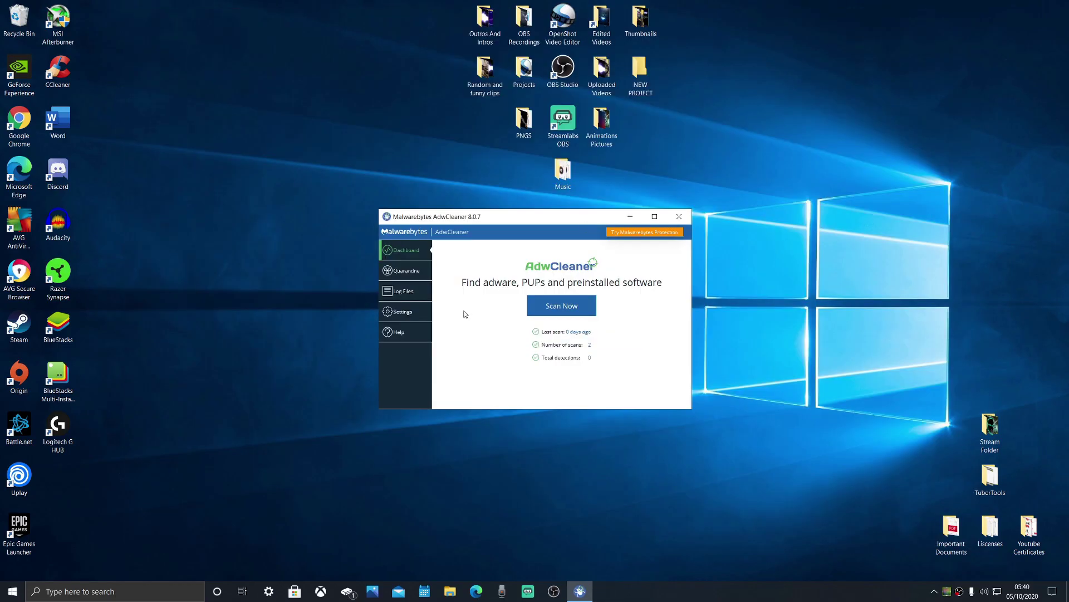
Step: Run the AdwCleaner adware scan, which finds no items, skip Basic Repair, and close AdwCleaner
left_click(544, 304)
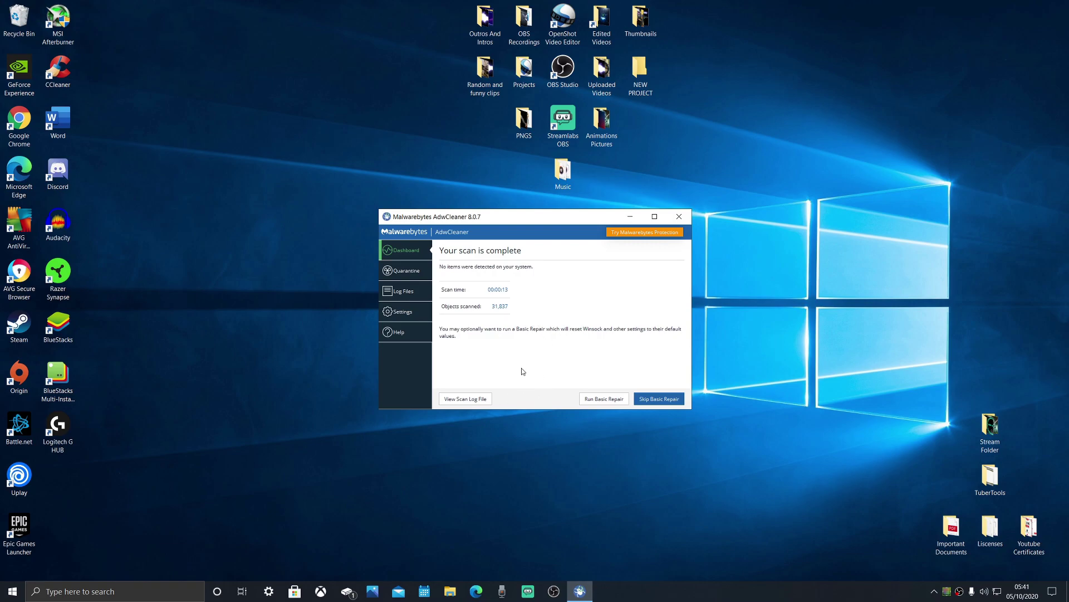
left_click(659, 398)
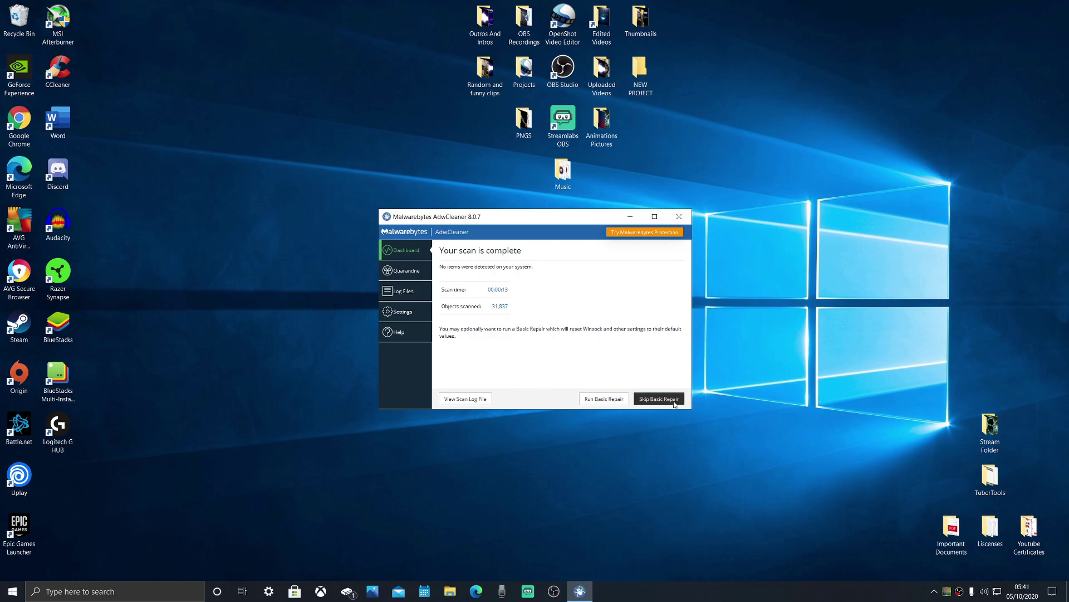
left_click(679, 217)
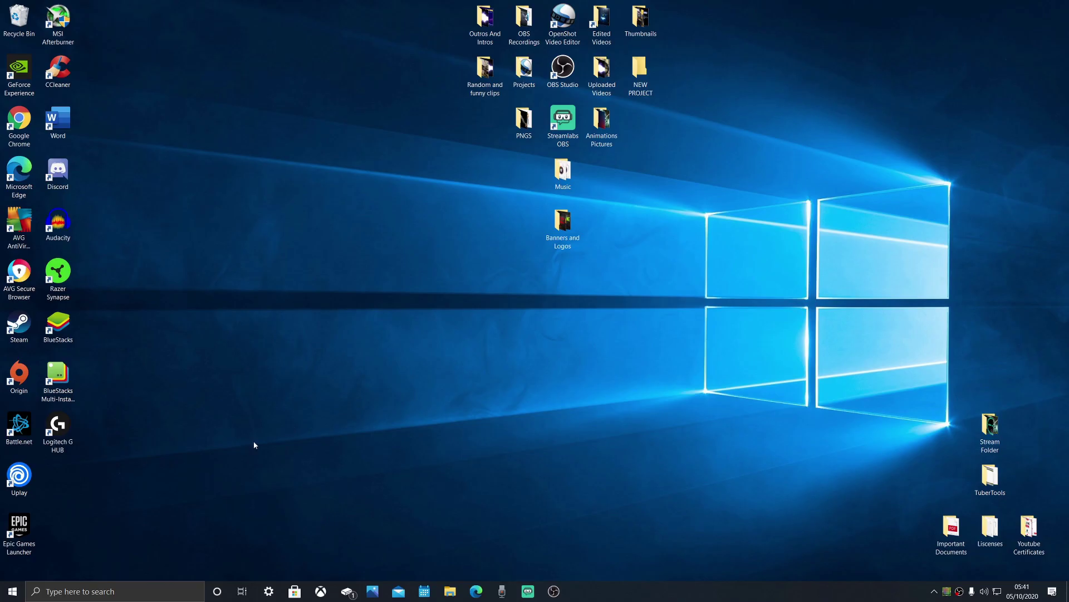
key("super+s")
type("ba")
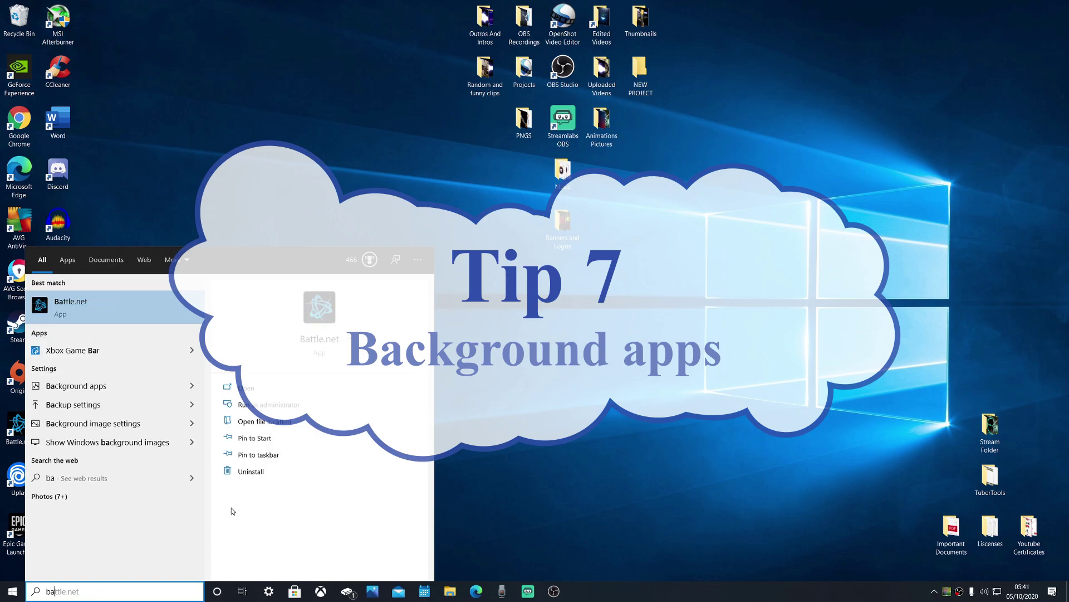
type("ckground")
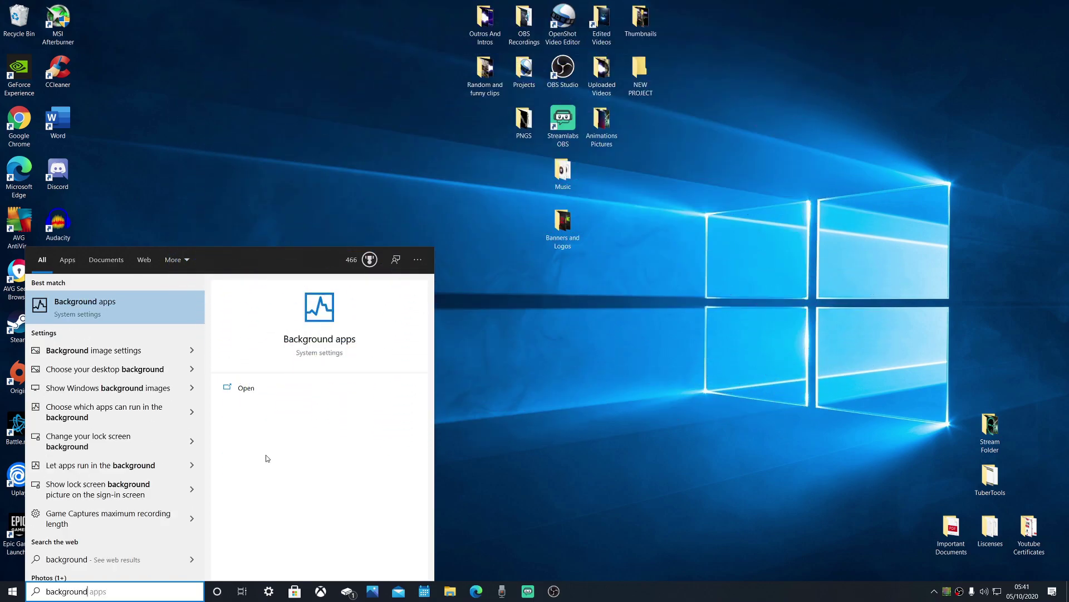
left_click(131, 313)
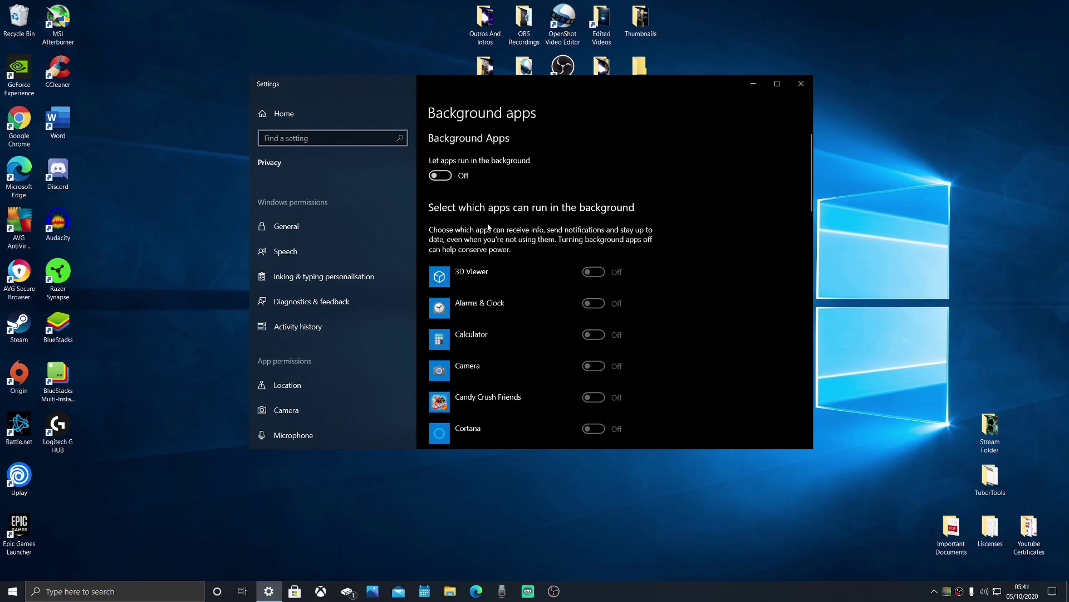
scroll(488, 226, "down", 3)
scroll(535, 306, "down", 5)
scroll(559, 368, "down", 5)
scroll(559, 364, "down", 5)
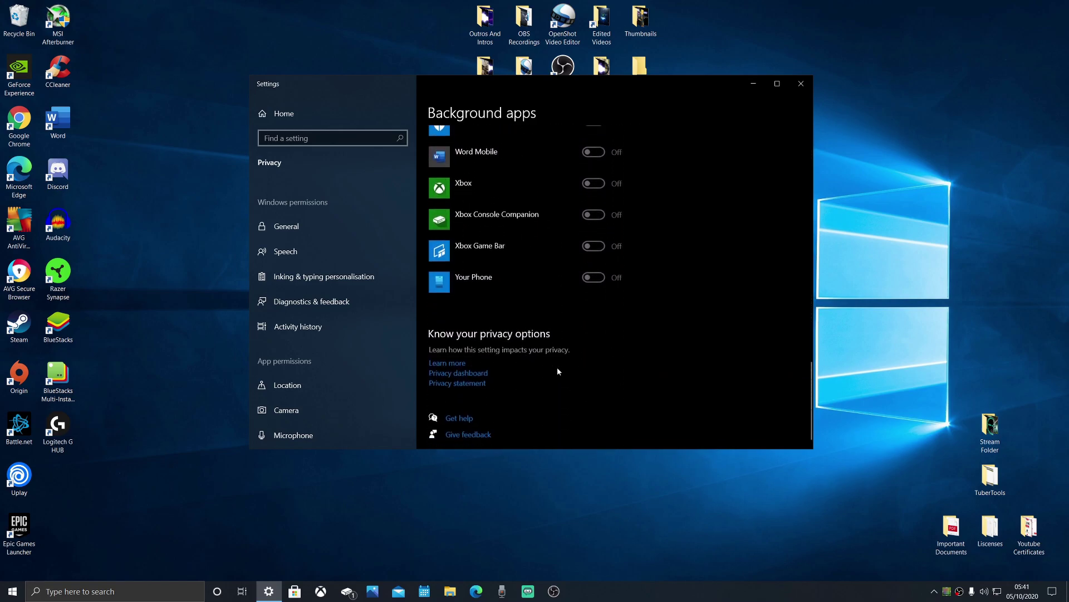
scroll(558, 367, "up", 3)
scroll(557, 345, "up", 1)
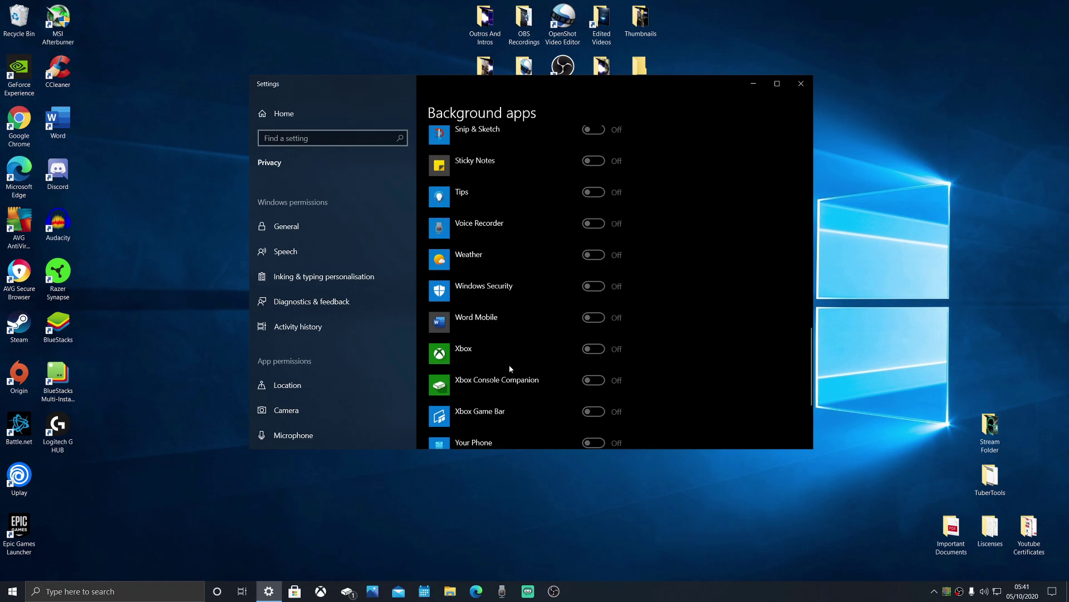
scroll(510, 368, "up", 3)
scroll(509, 359, "up", 3)
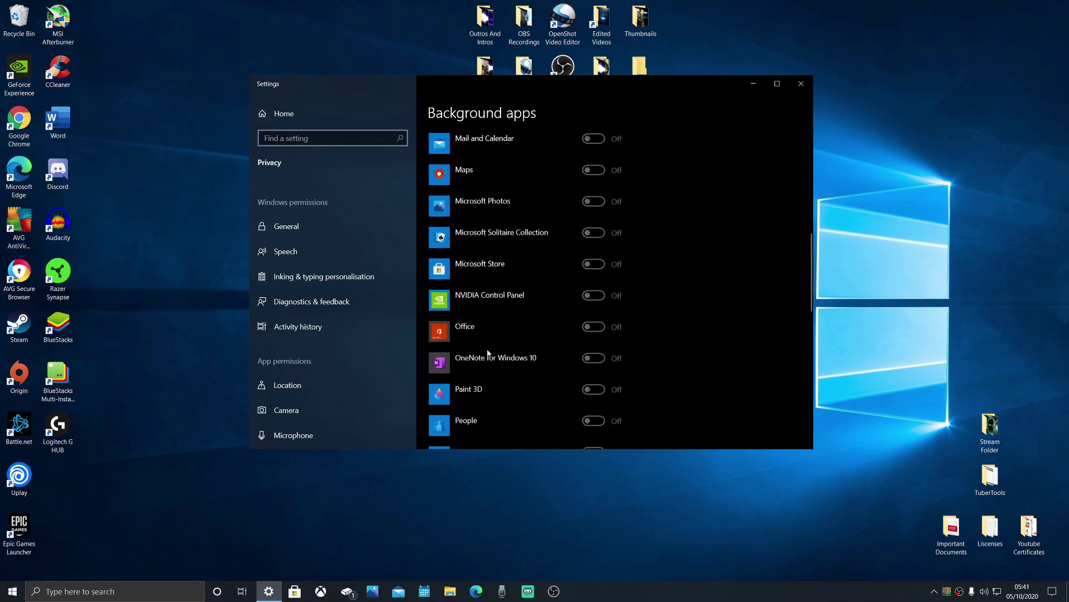
scroll(518, 360, "down", 3)
scroll(551, 368, "down", 2)
scroll(619, 352, "down", 2)
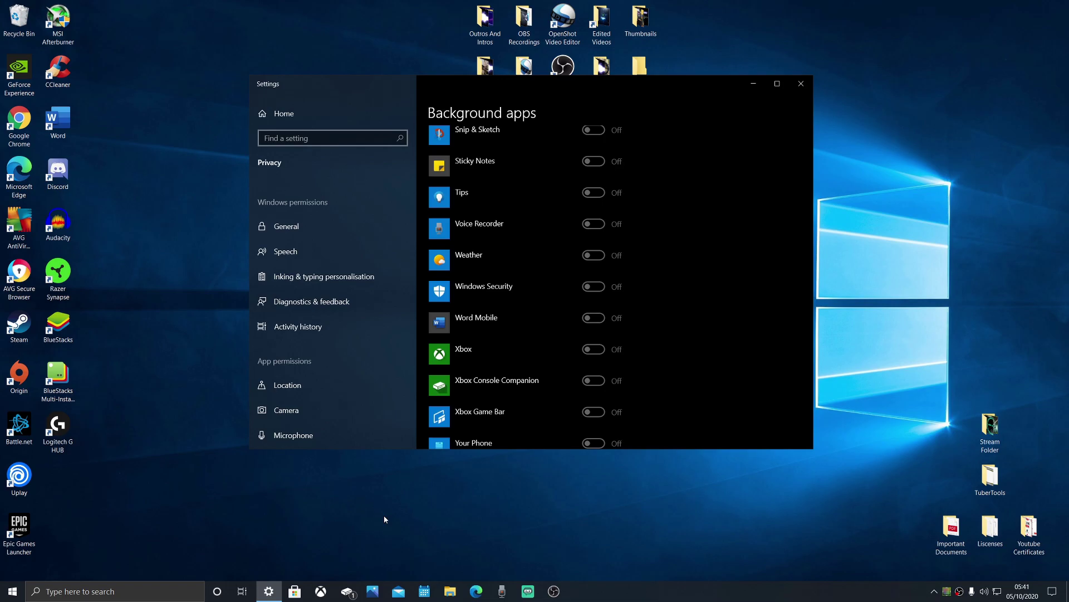
scroll(643, 365, "up", 5)
scroll(645, 365, "up", 5)
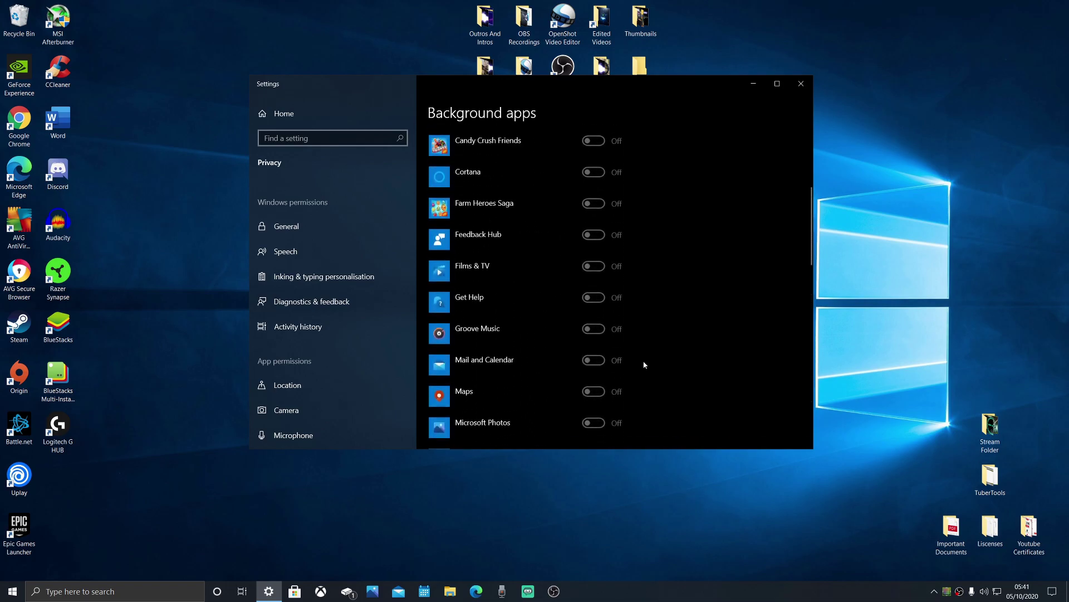
scroll(585, 368, "up", 3)
scroll(572, 377, "up", 3)
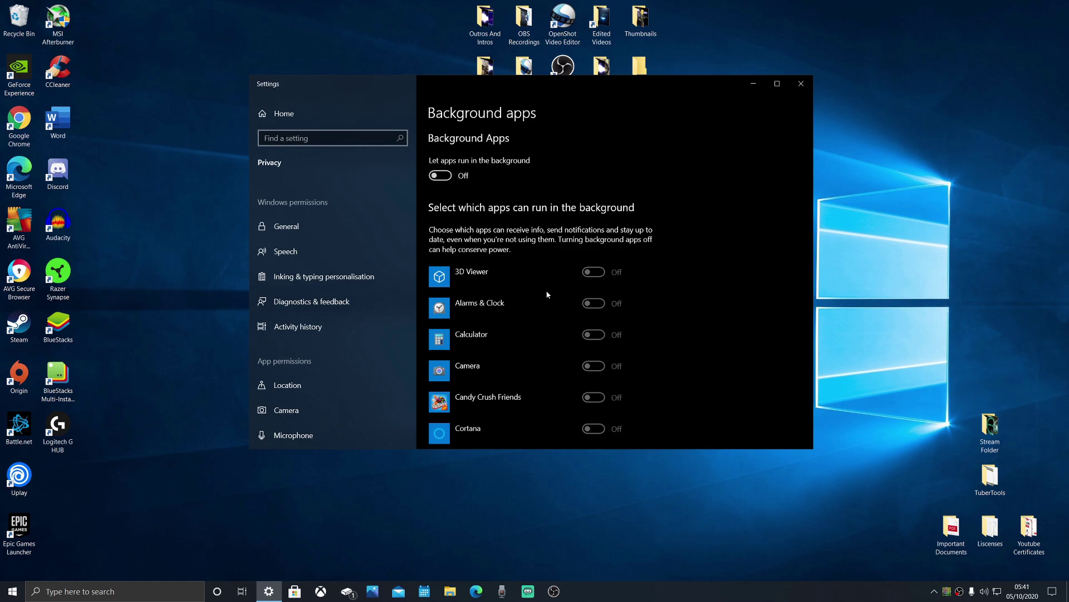
left_click(803, 84)
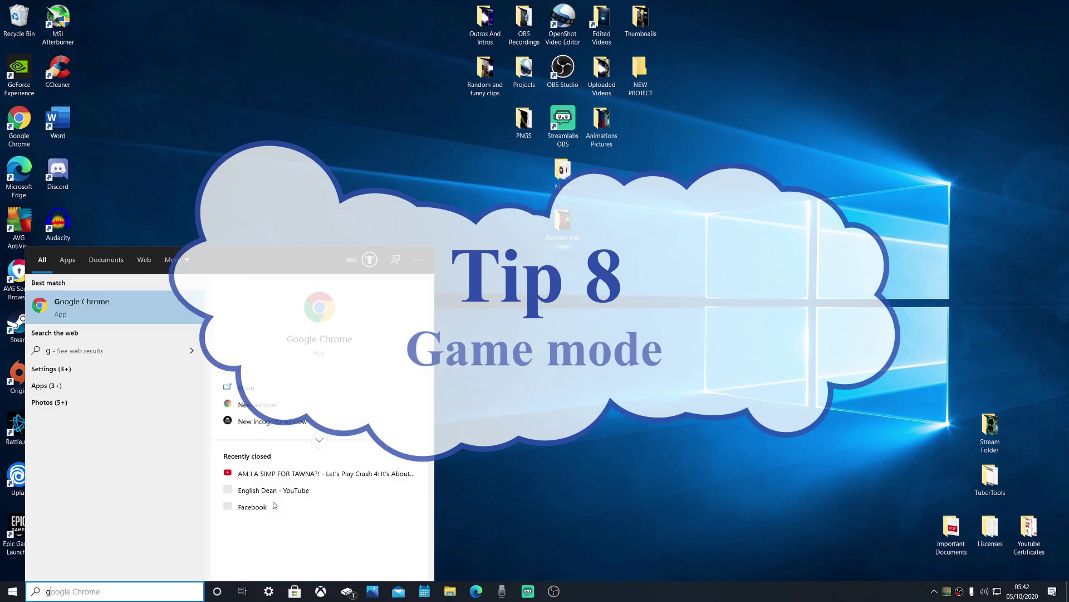
type("ame mode")
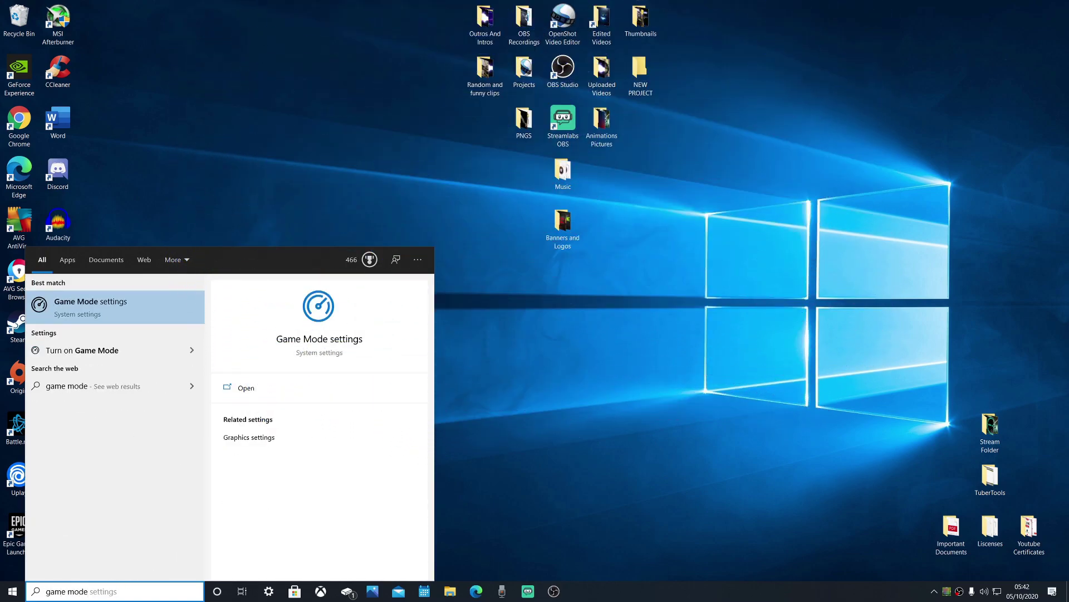
left_click(38, 305)
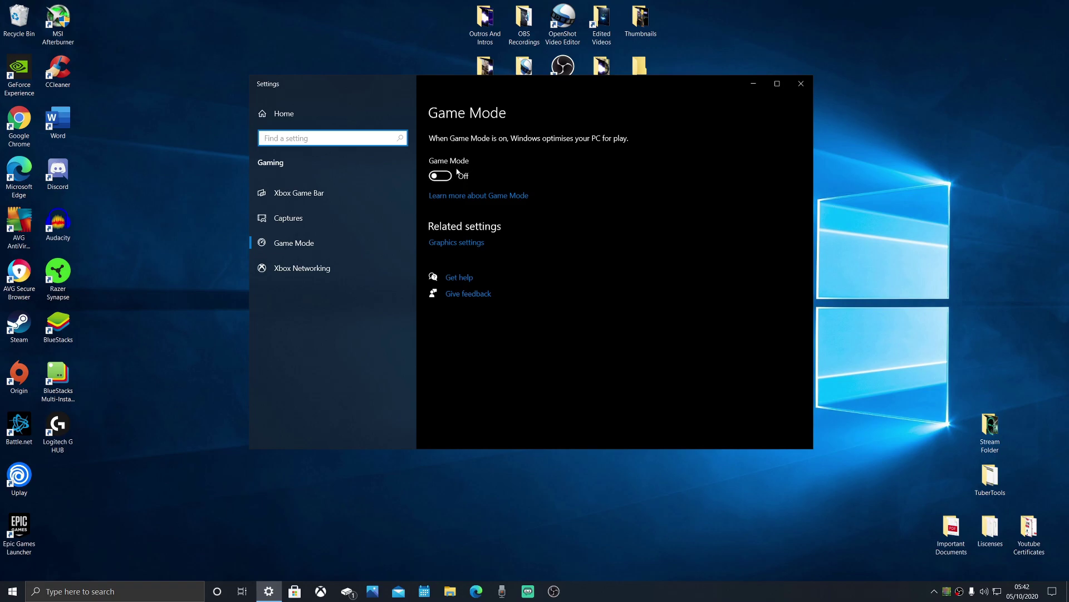
left_click(612, 140)
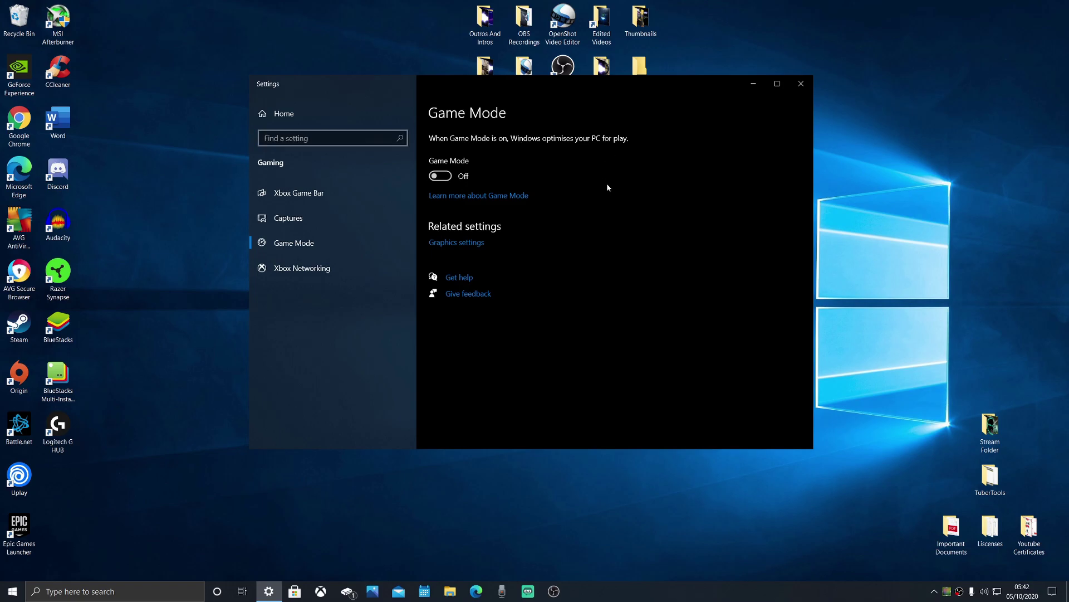
left_click(800, 84)
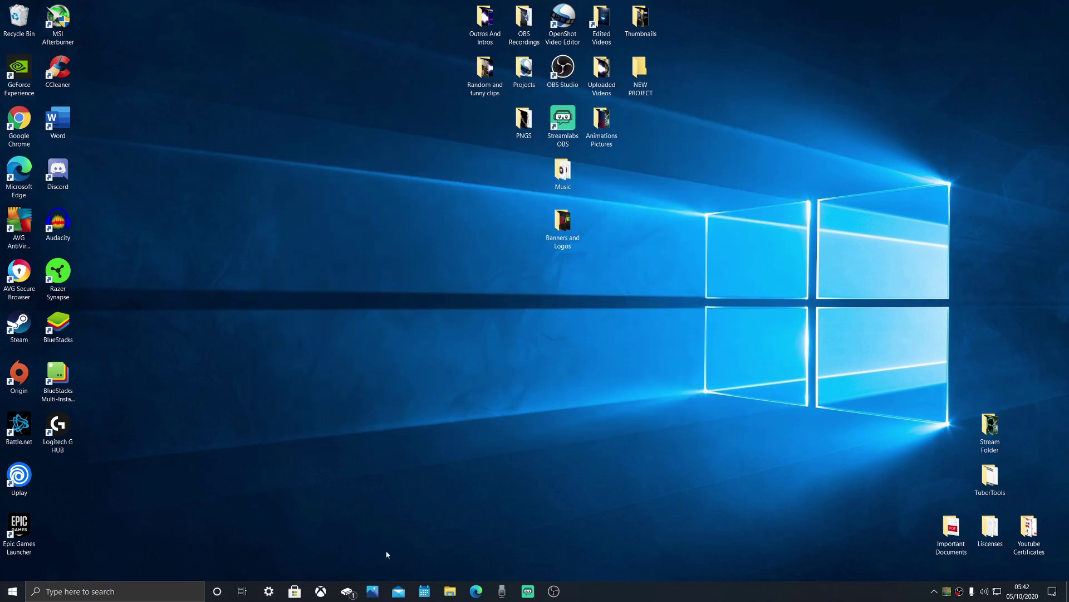
left_click(119, 591)
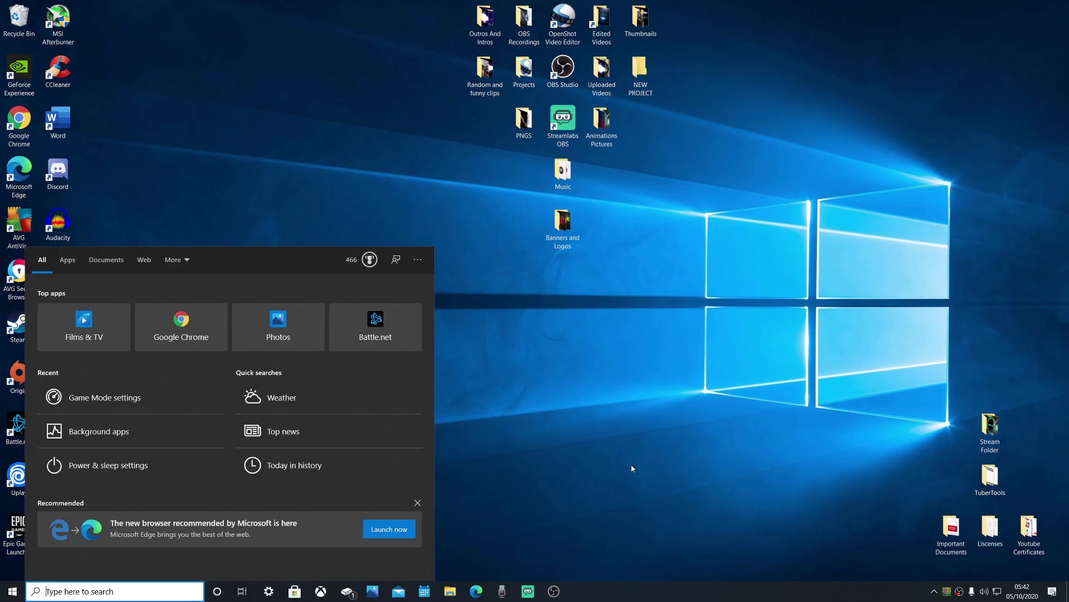
left_click(632, 469)
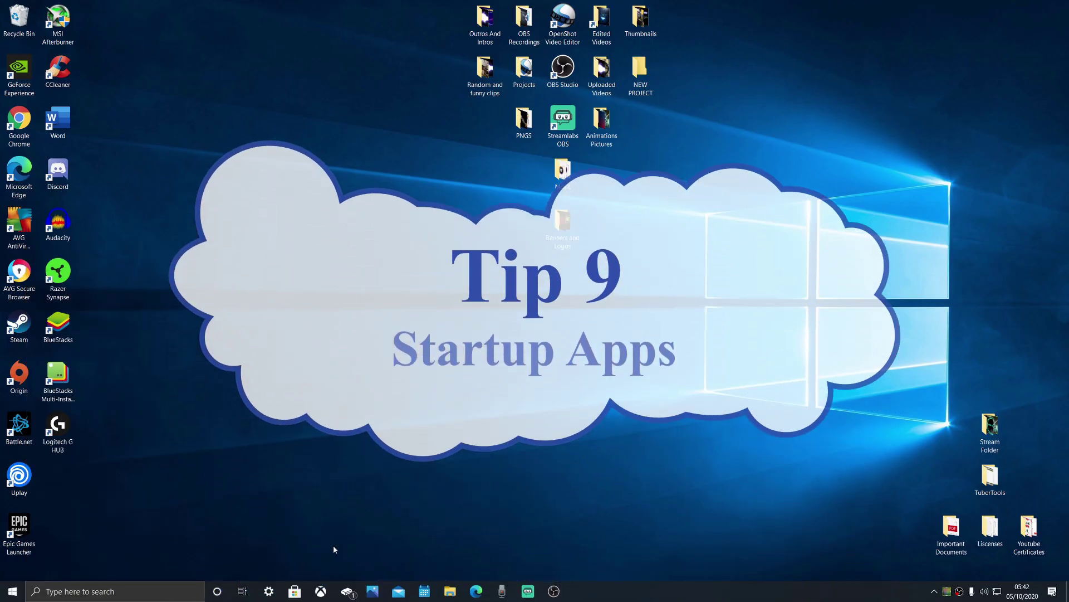
key("super")
type("sta")
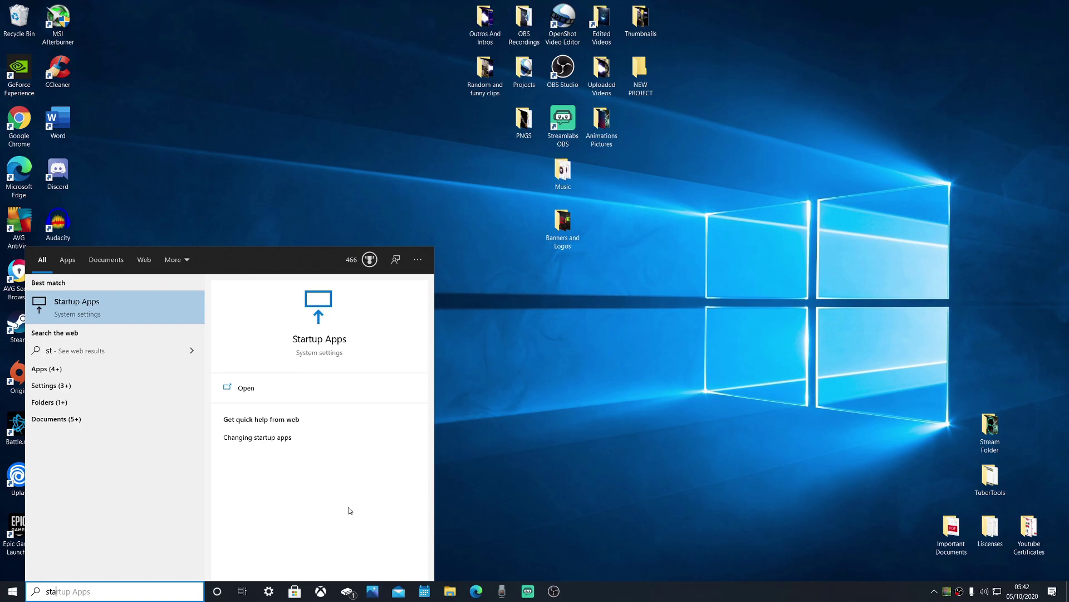
type("rtr")
key("BackSpace")
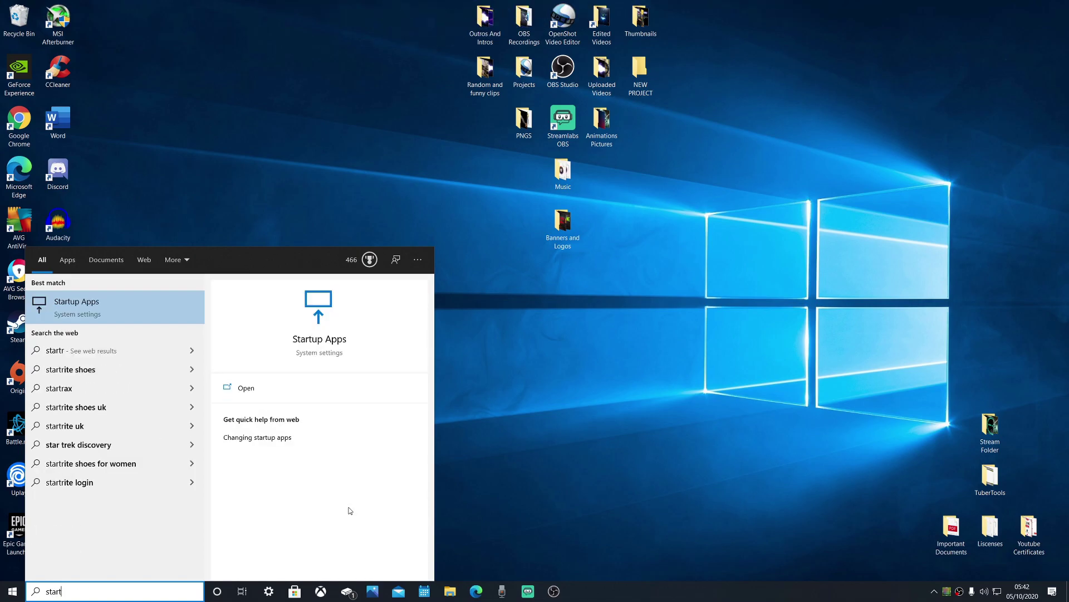
type("up")
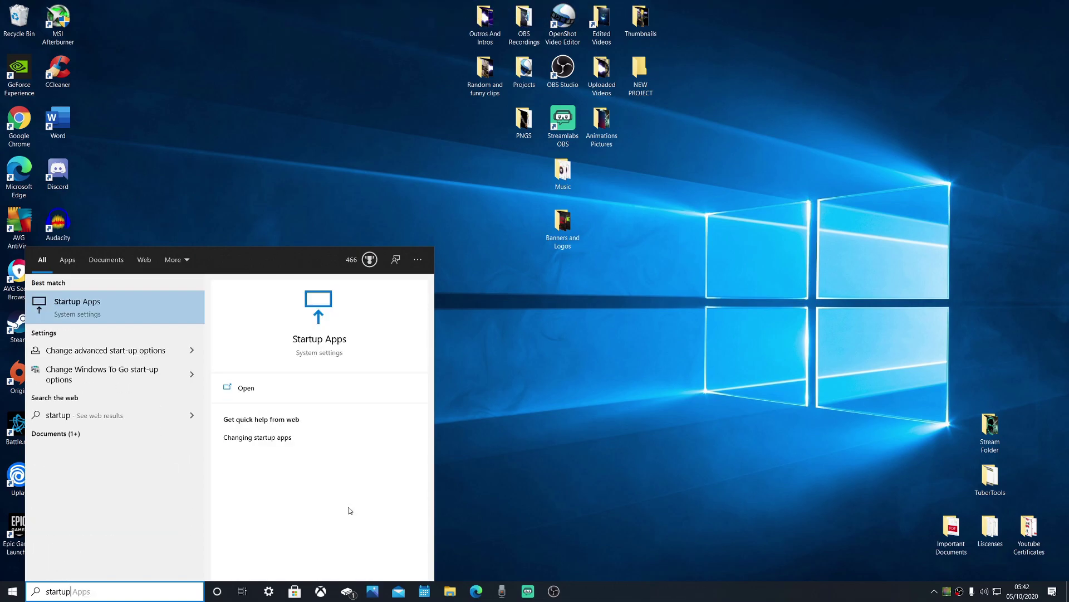
left_click(133, 309)
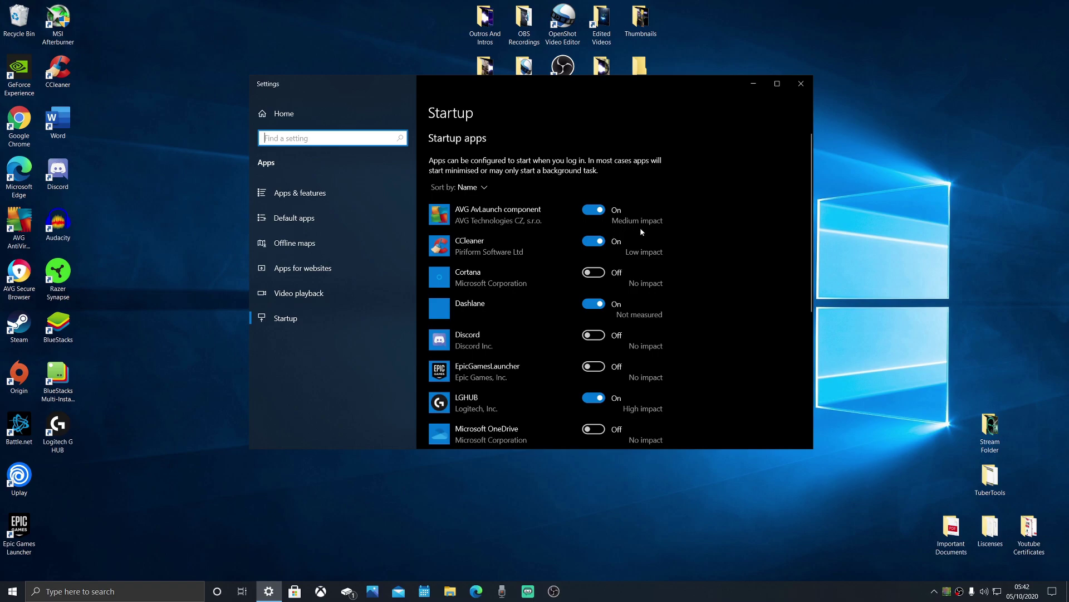
scroll(716, 290, "down", 3)
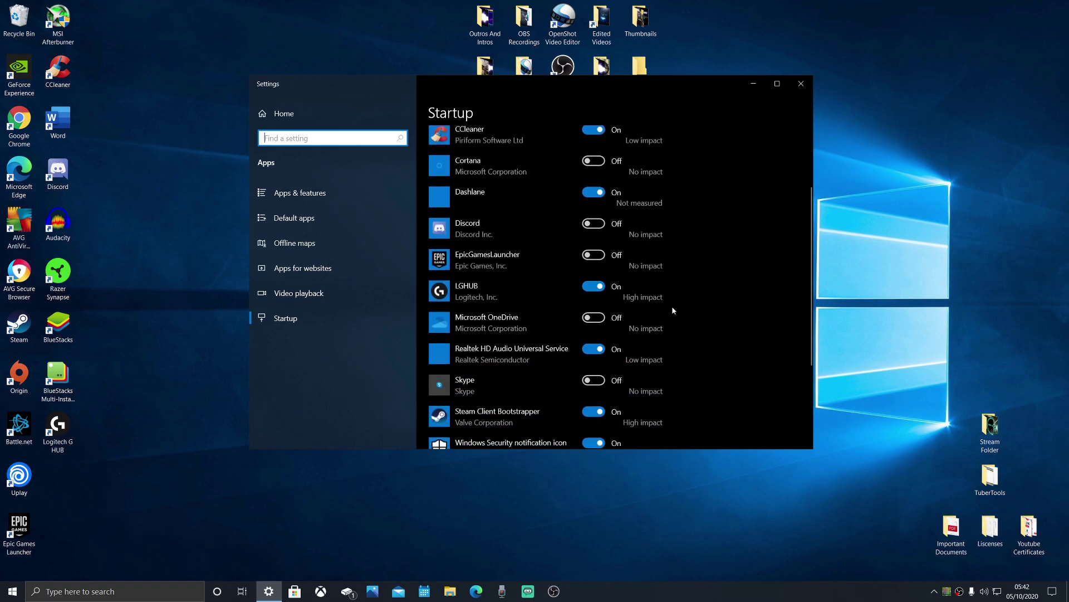
scroll(672, 310, "down", 3)
scroll(649, 201, "down", 1)
scroll(651, 199, "up", 2)
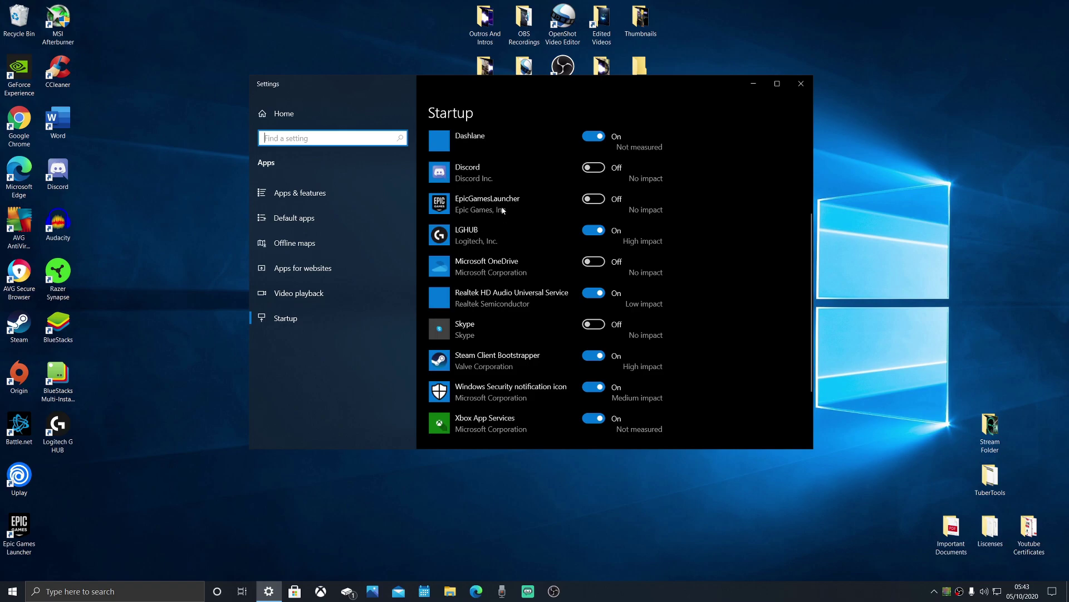
left_click(594, 201)
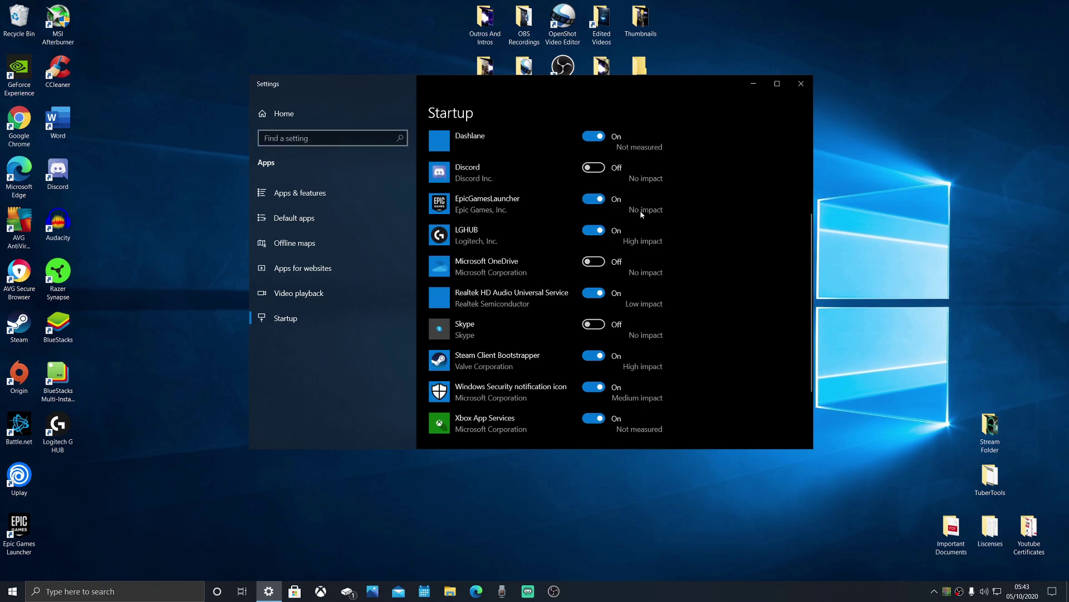
left_click(592, 201)
scroll(600, 178, "down", 2)
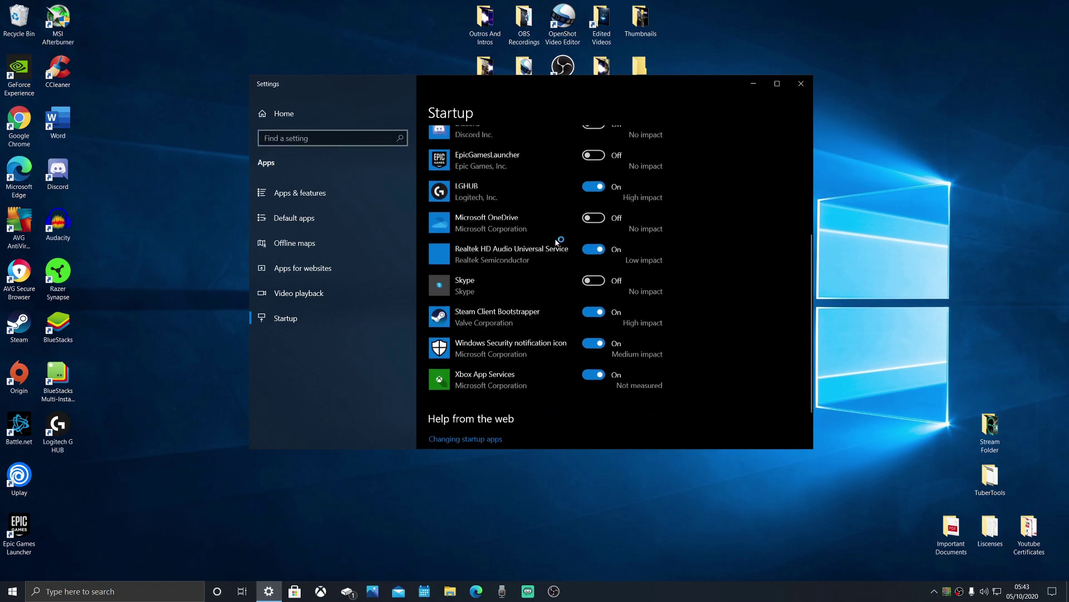
scroll(539, 277, "up", 1)
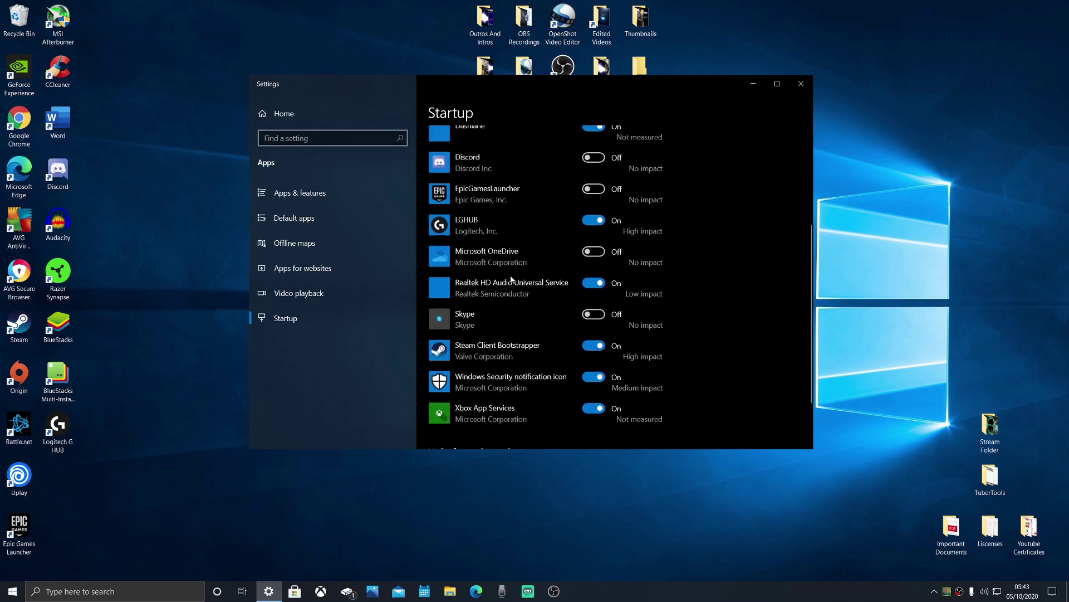
scroll(522, 228, "up", 1)
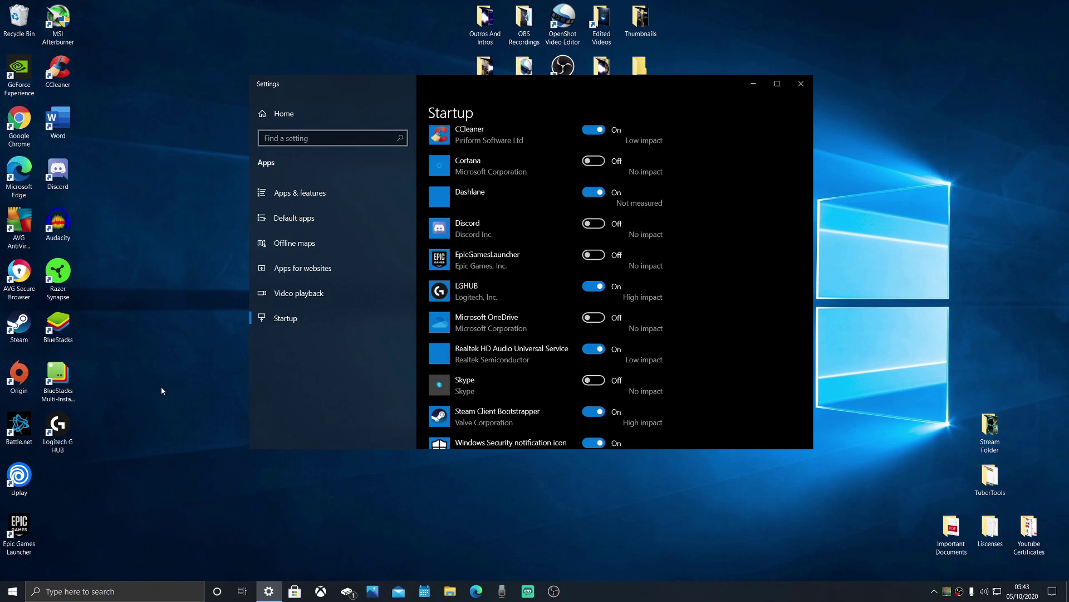
scroll(633, 396, "down", 3)
scroll(633, 396, "down", 1)
scroll(655, 369, "up", 3)
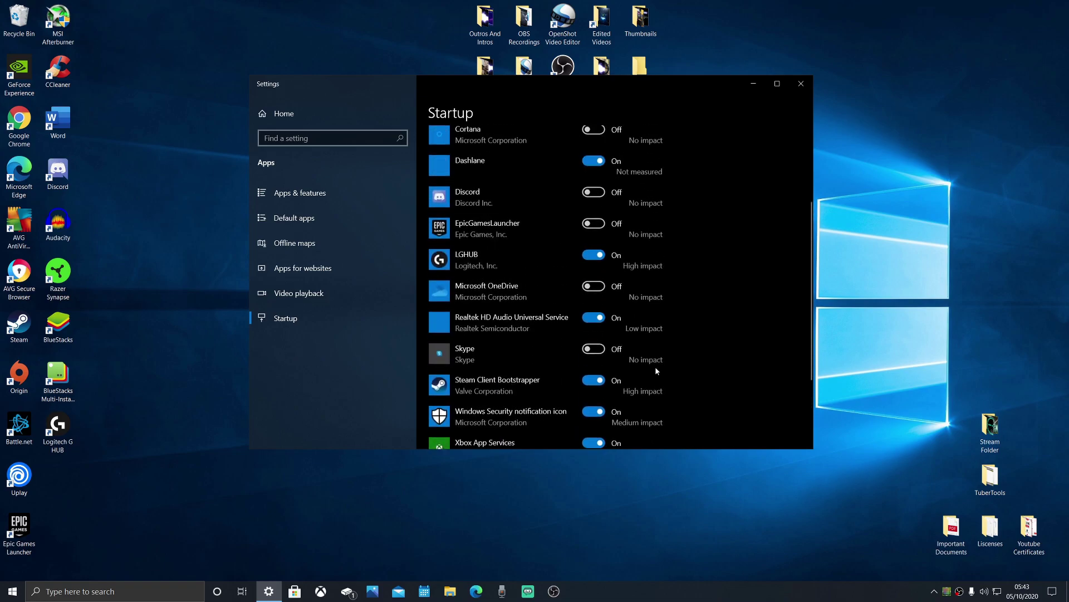
scroll(655, 365, "up", 3)
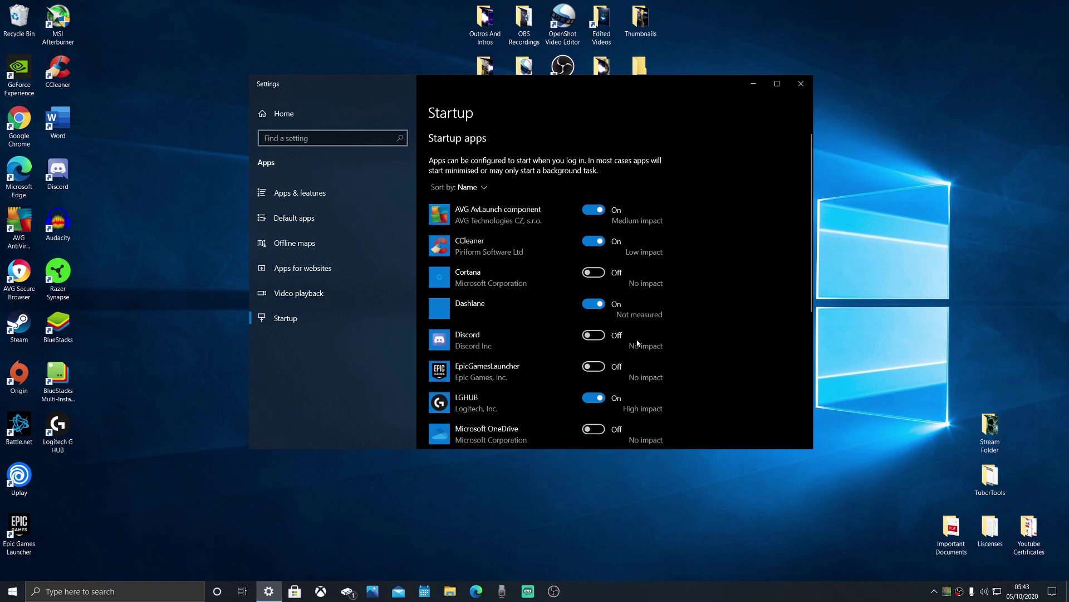
left_click(799, 84)
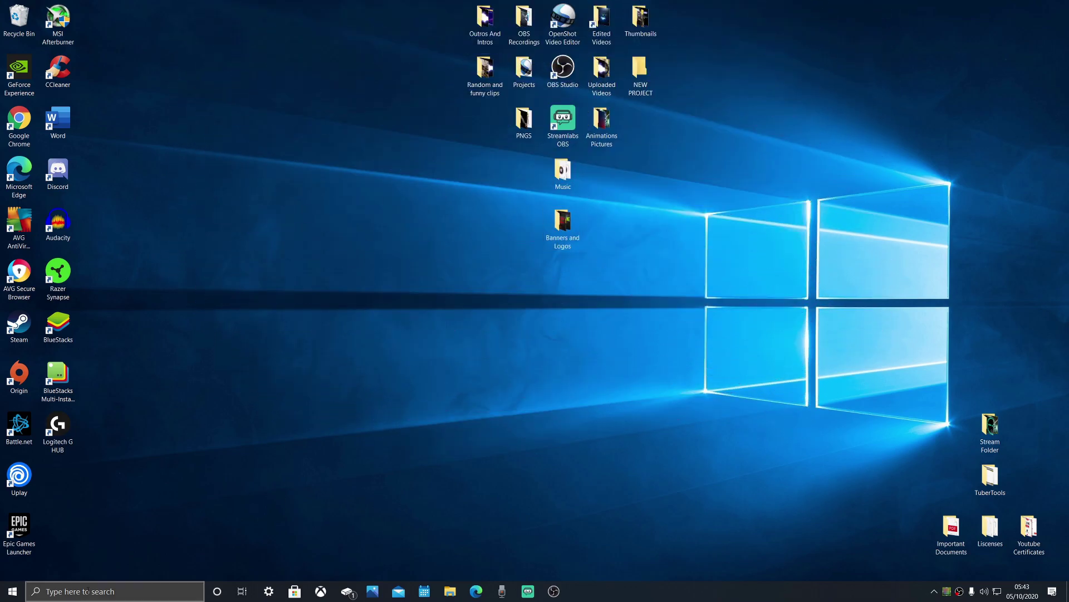
Step: Retry the Windows Update check, which shows a pending .NET Framework update restart, then close Settings
left_click(83, 591)
type("win")
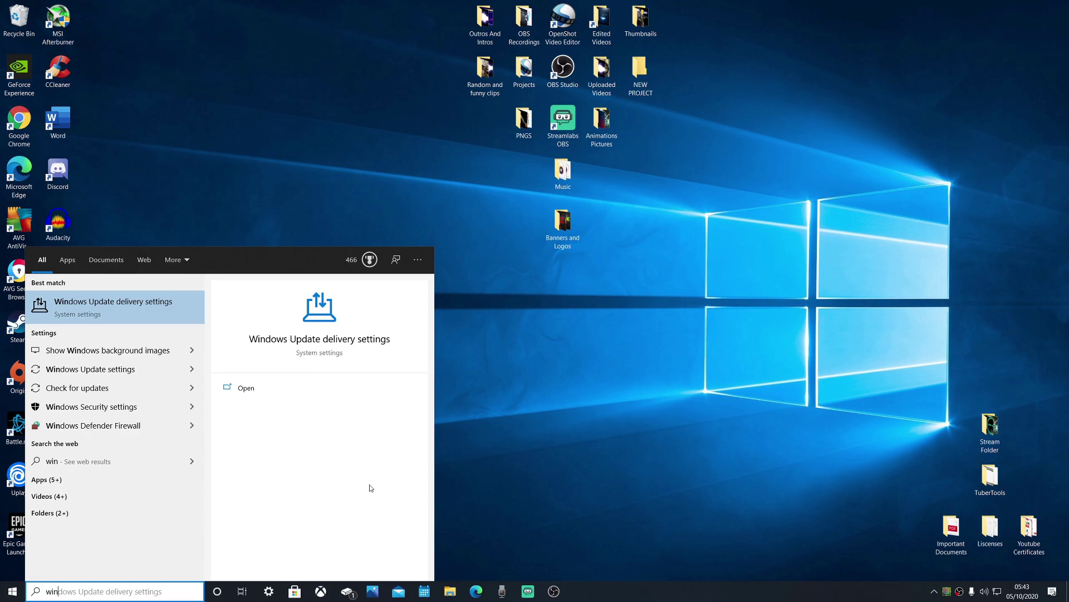
type("dows upda")
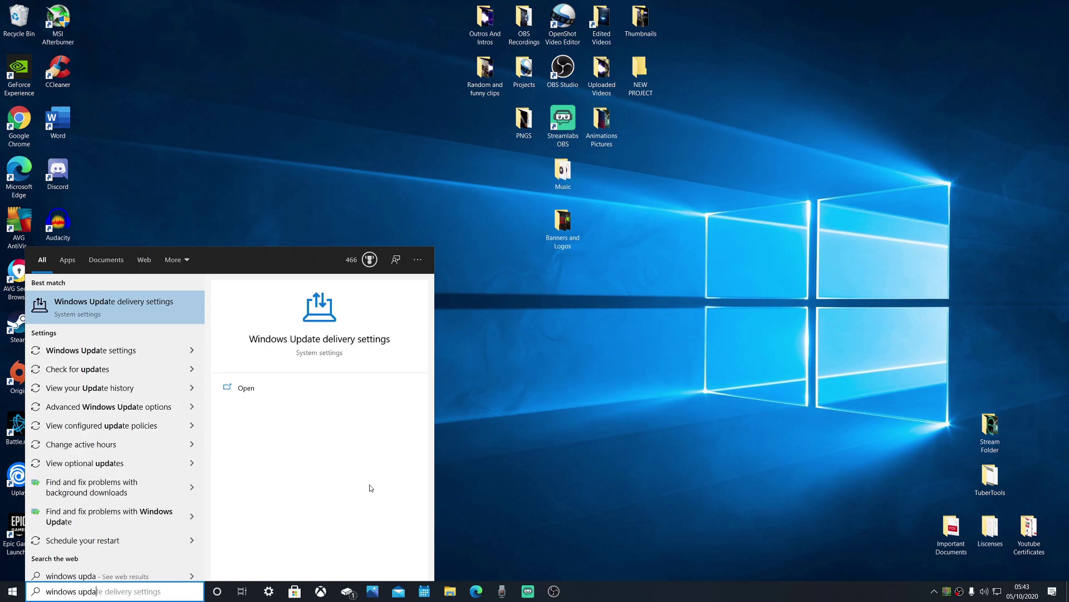
type("te")
key("Return")
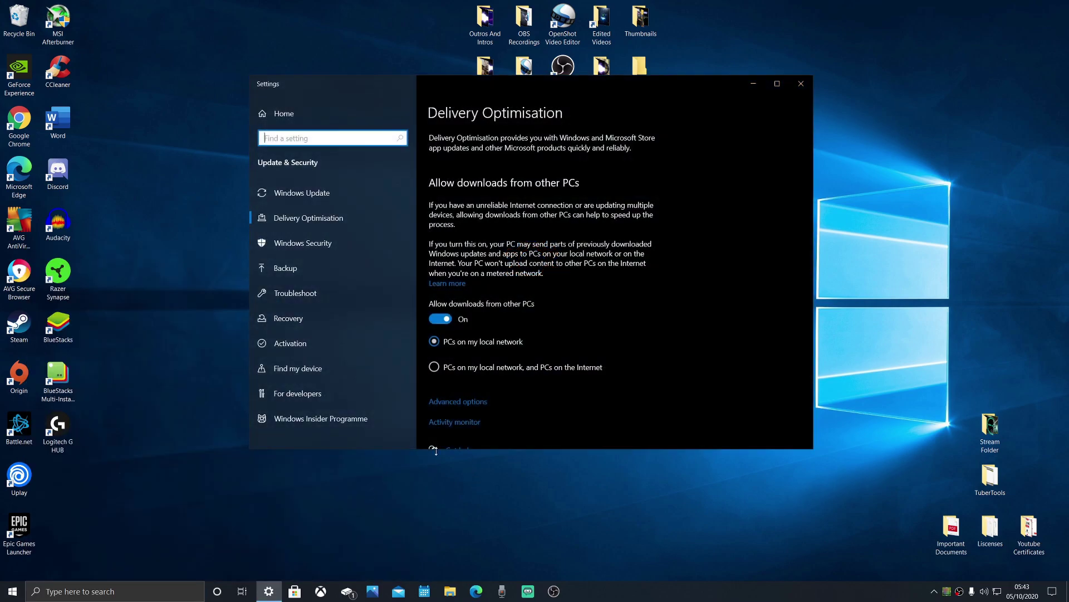
left_click(313, 194)
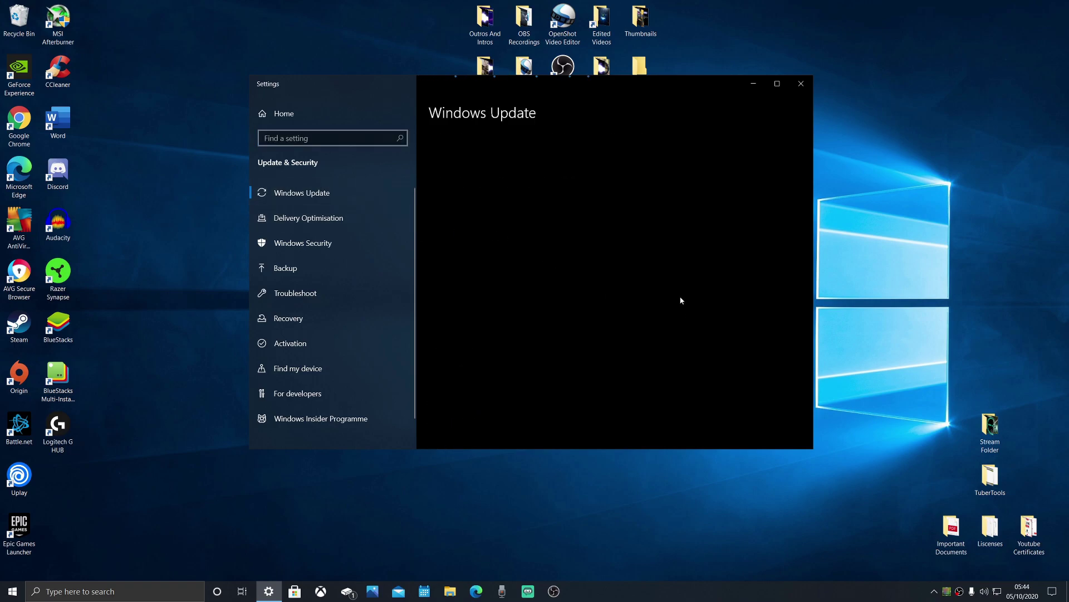
left_click(459, 197)
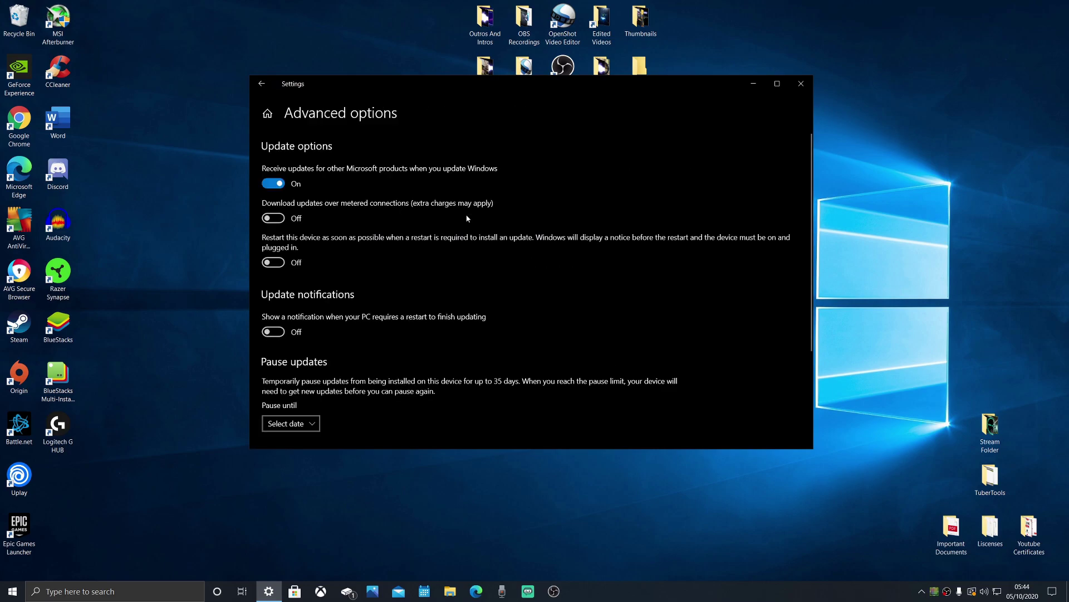
left_click(262, 84)
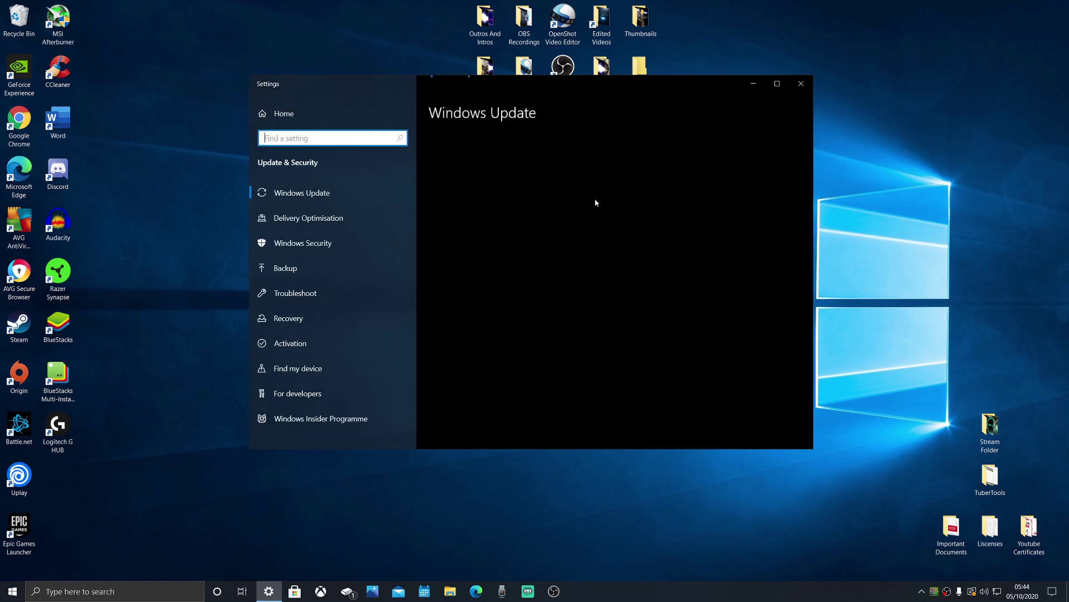
left_click(800, 84)
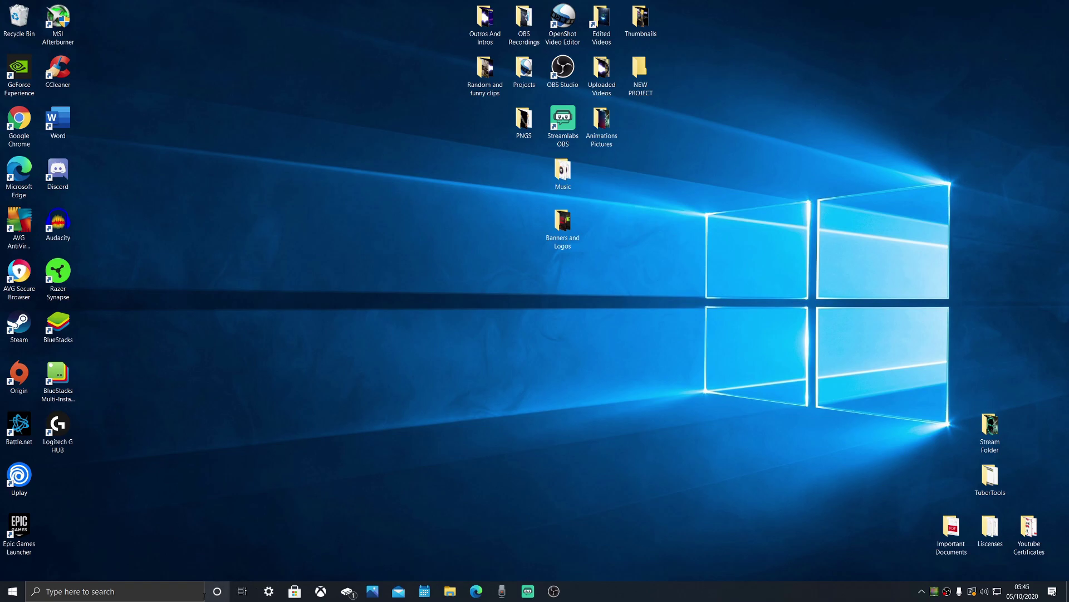
Step: Switch Transparency effects off through the 'transparency' settings search, then close the Colours page
left_click(117, 591)
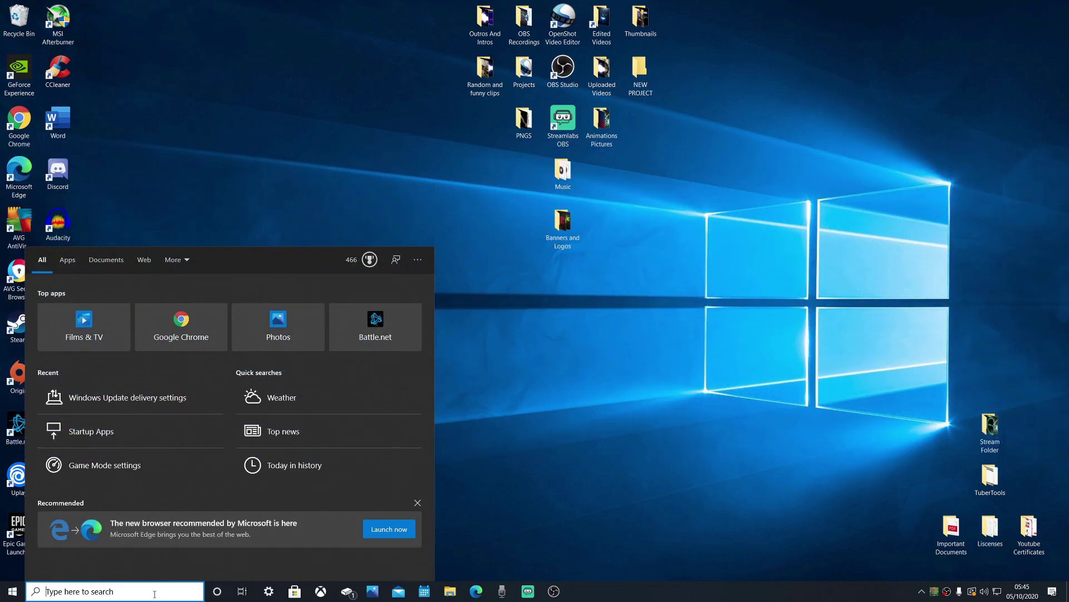
type("tran")
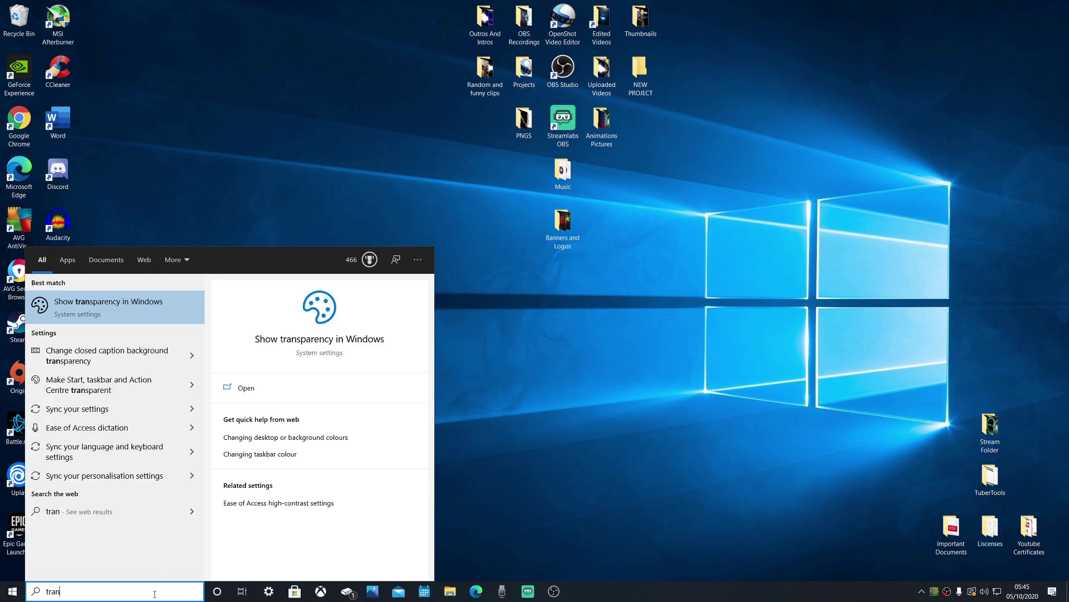
type("sp")
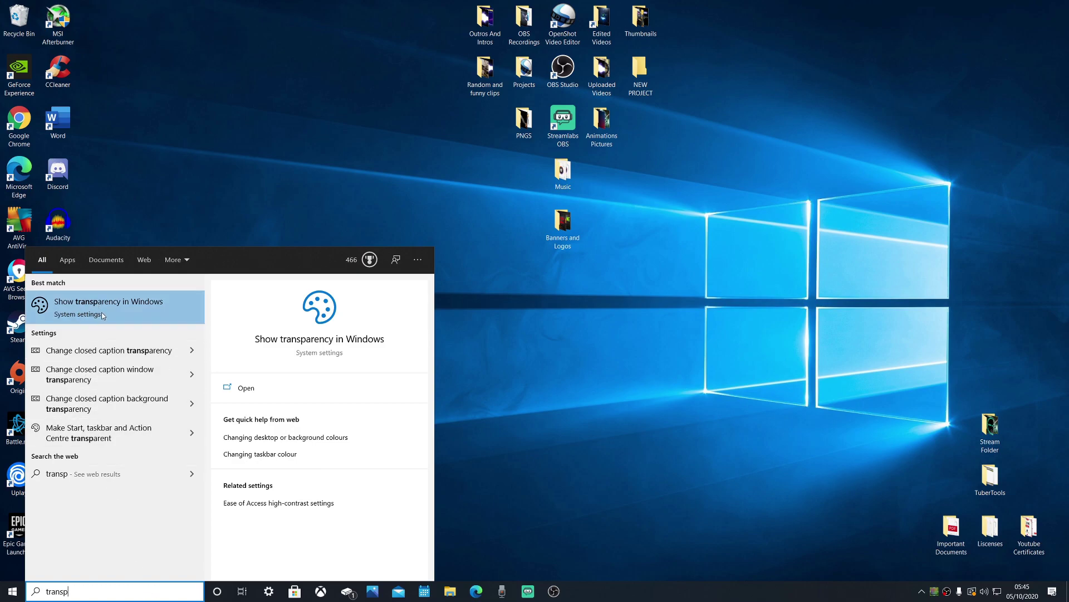
left_click(143, 303)
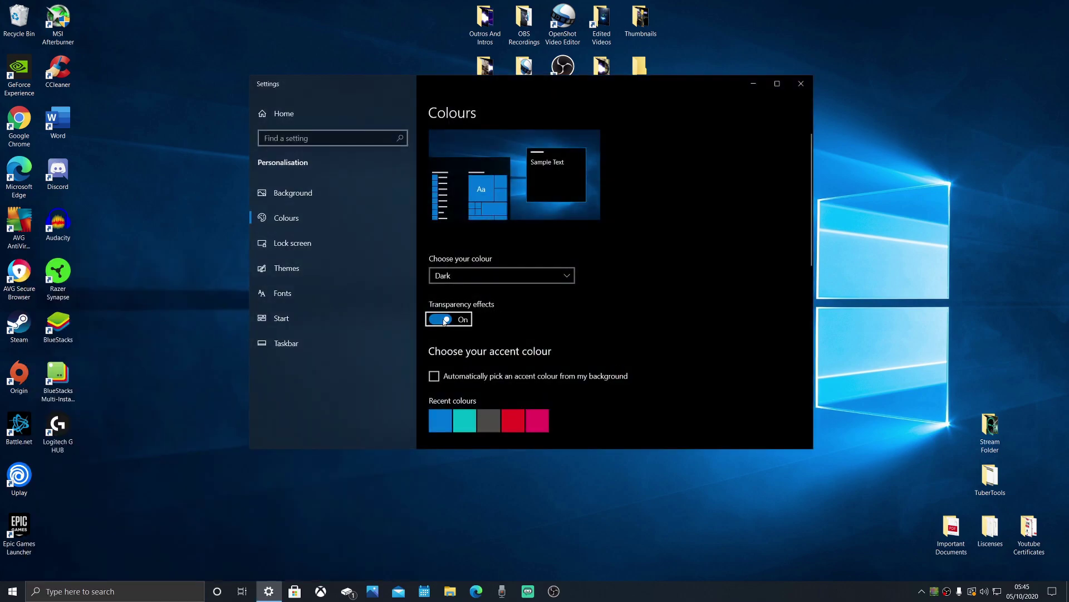
left_click(446, 320)
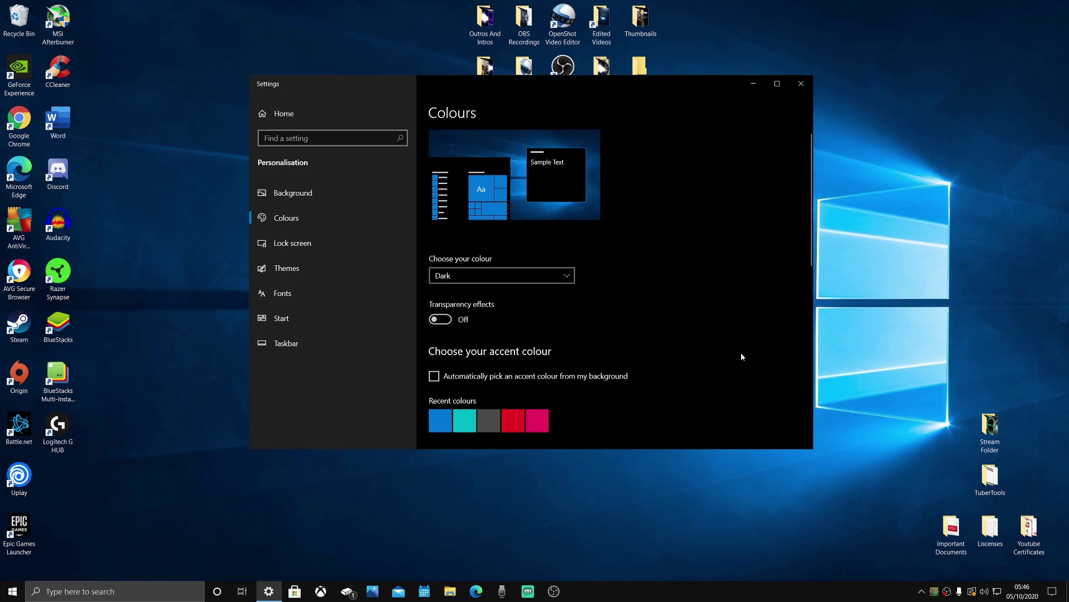
left_click(800, 83)
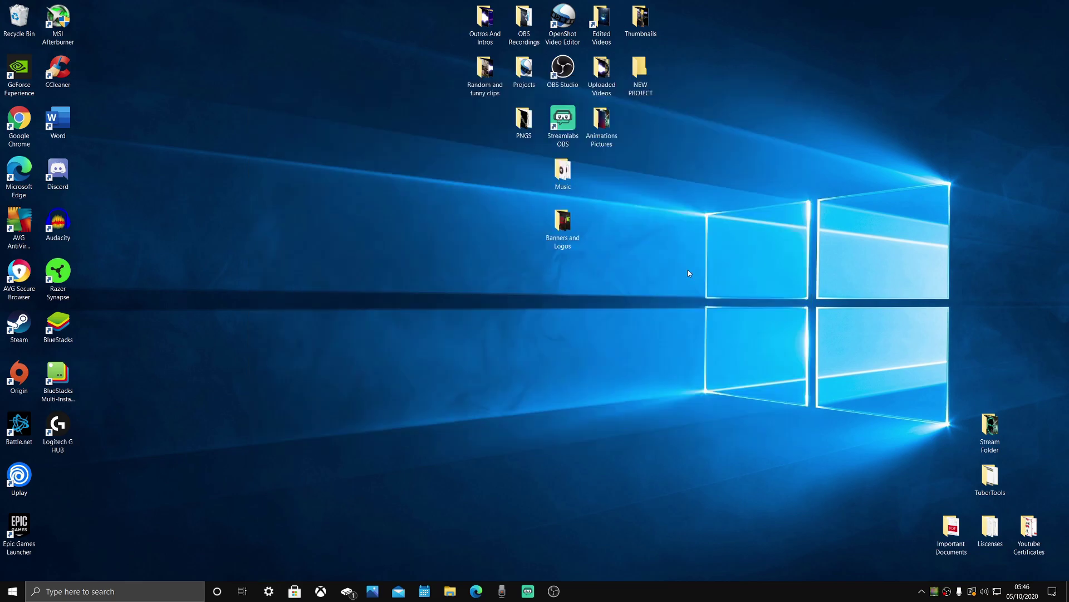